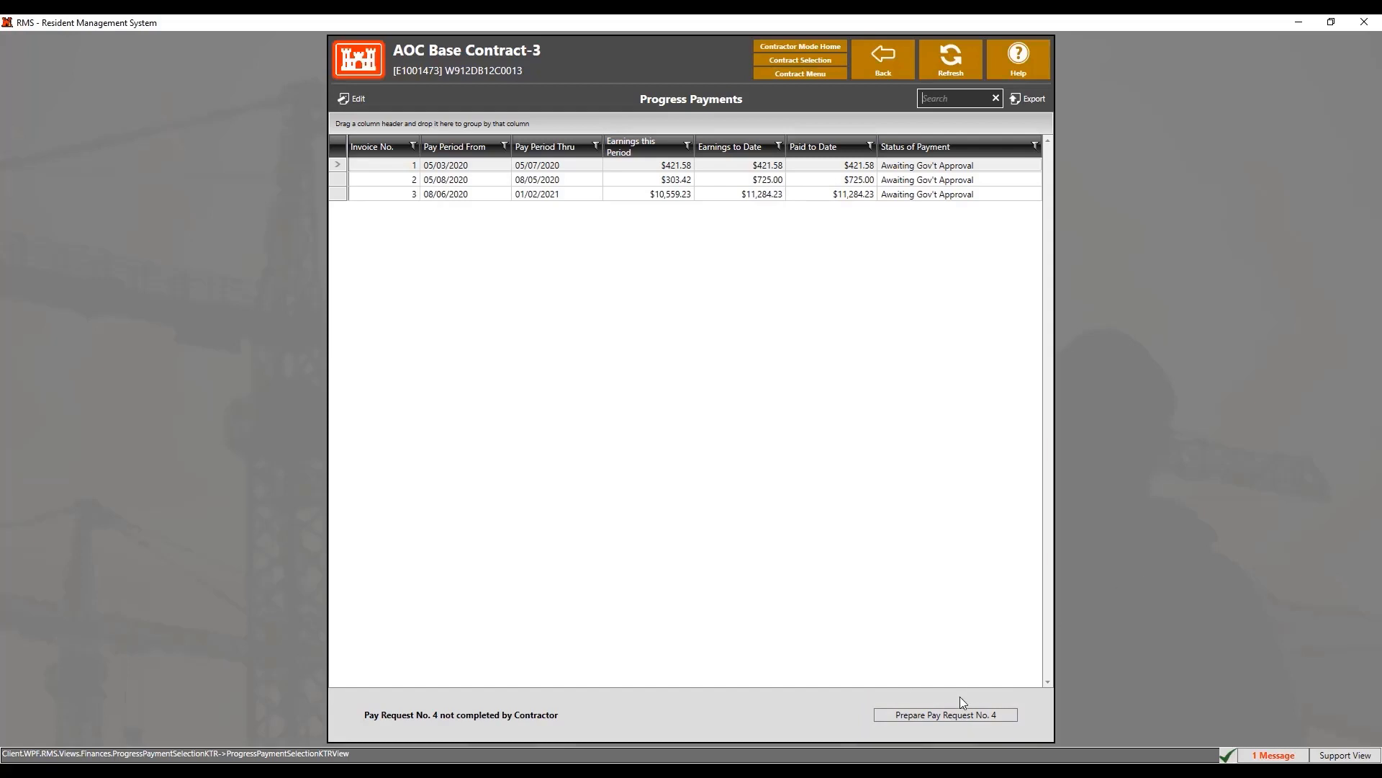
Start Pay Request No. 4, try the All, Not Fully Paid and Earnings this Period filters, then return to all 602 activities
left_click(952, 714)
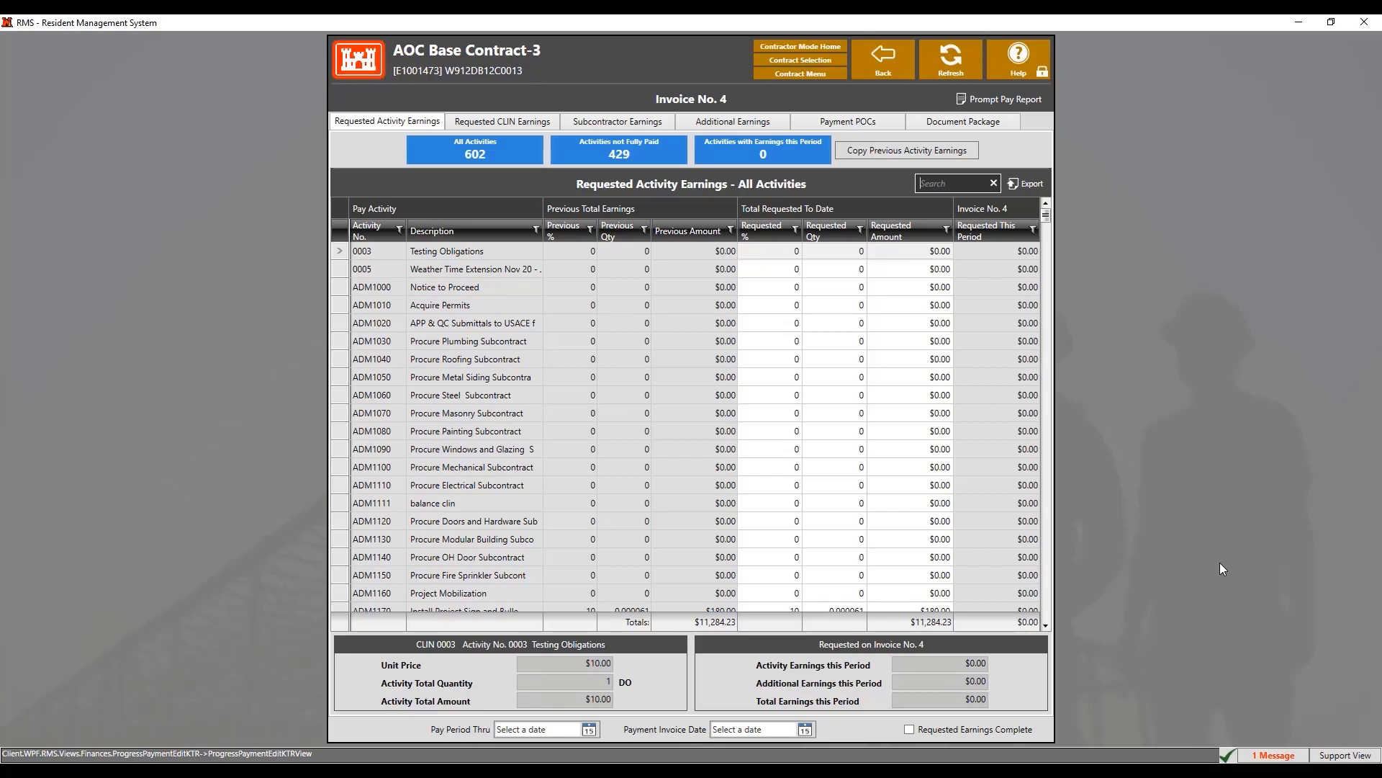
left_click(526, 160)
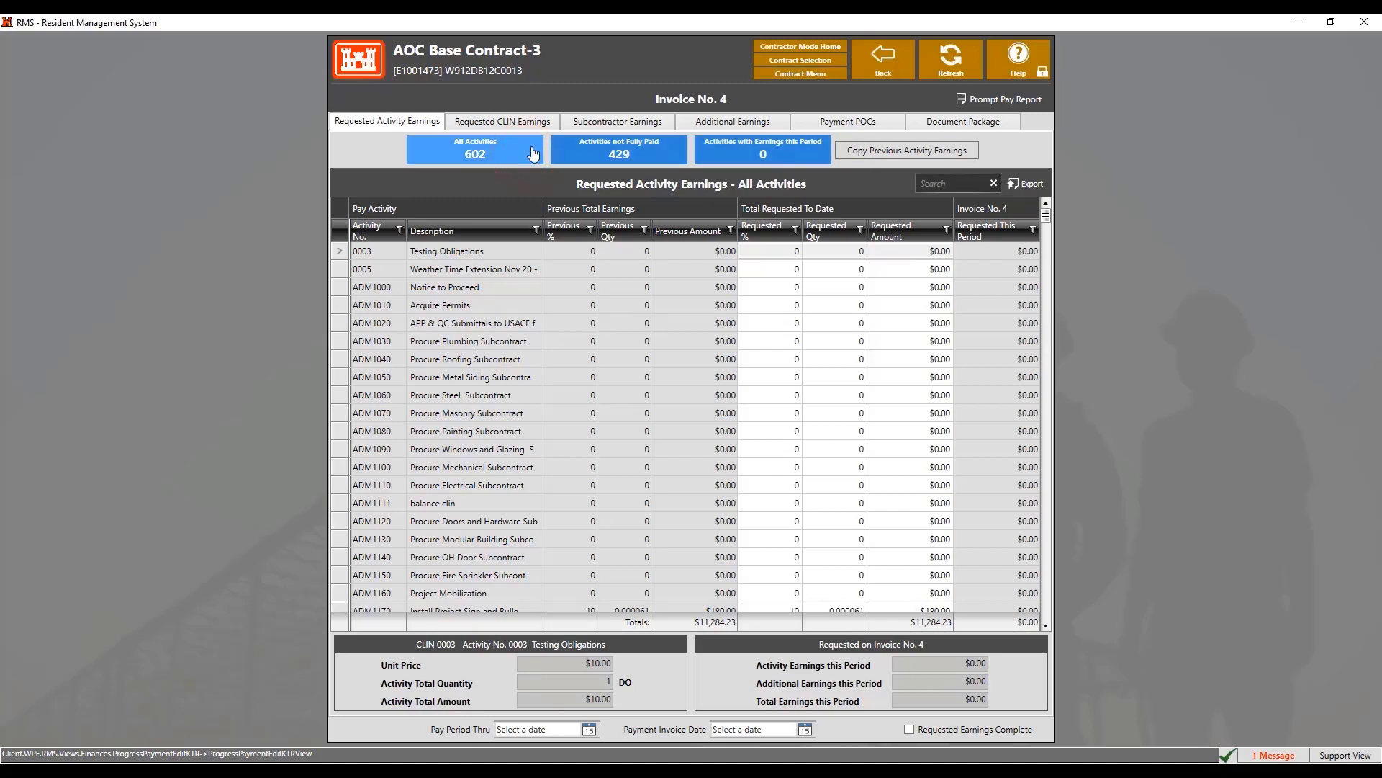
left_click(586, 146)
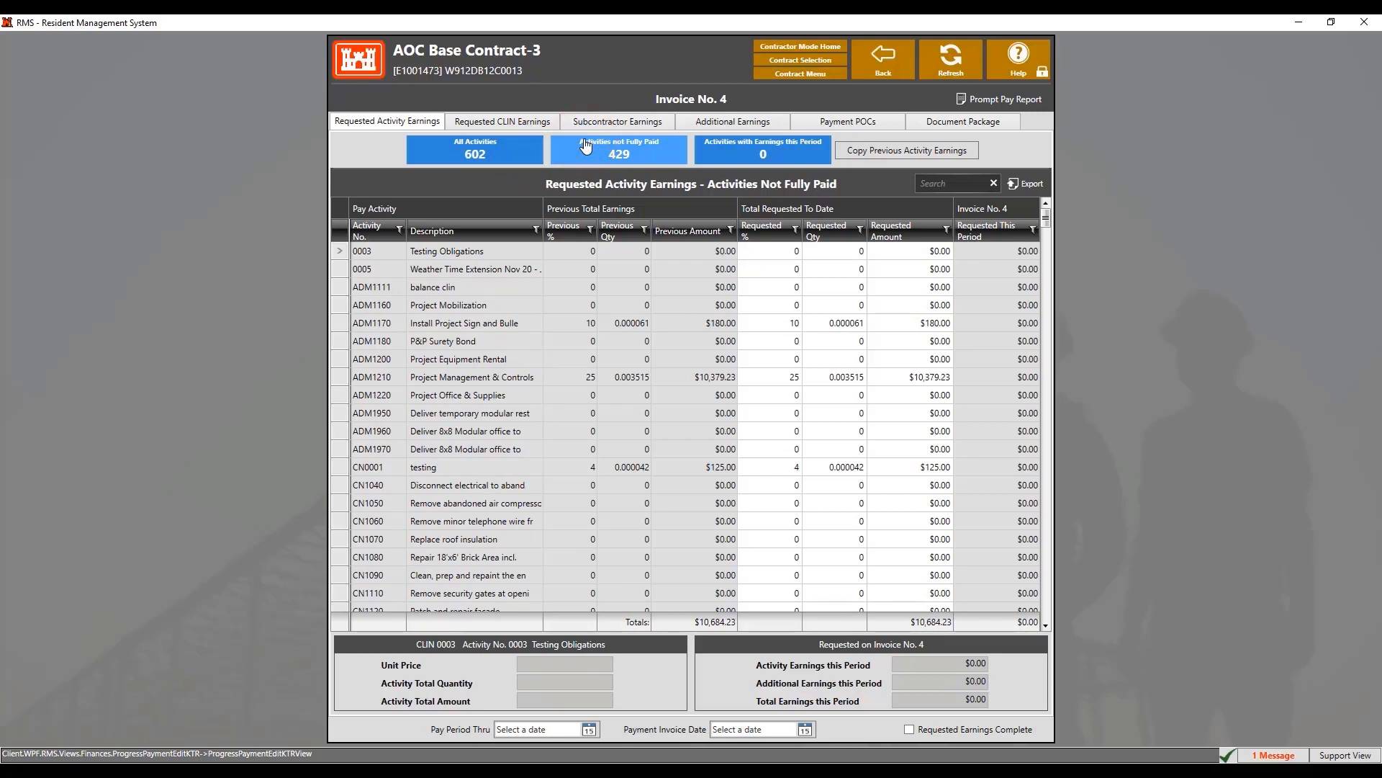
left_click(748, 155)
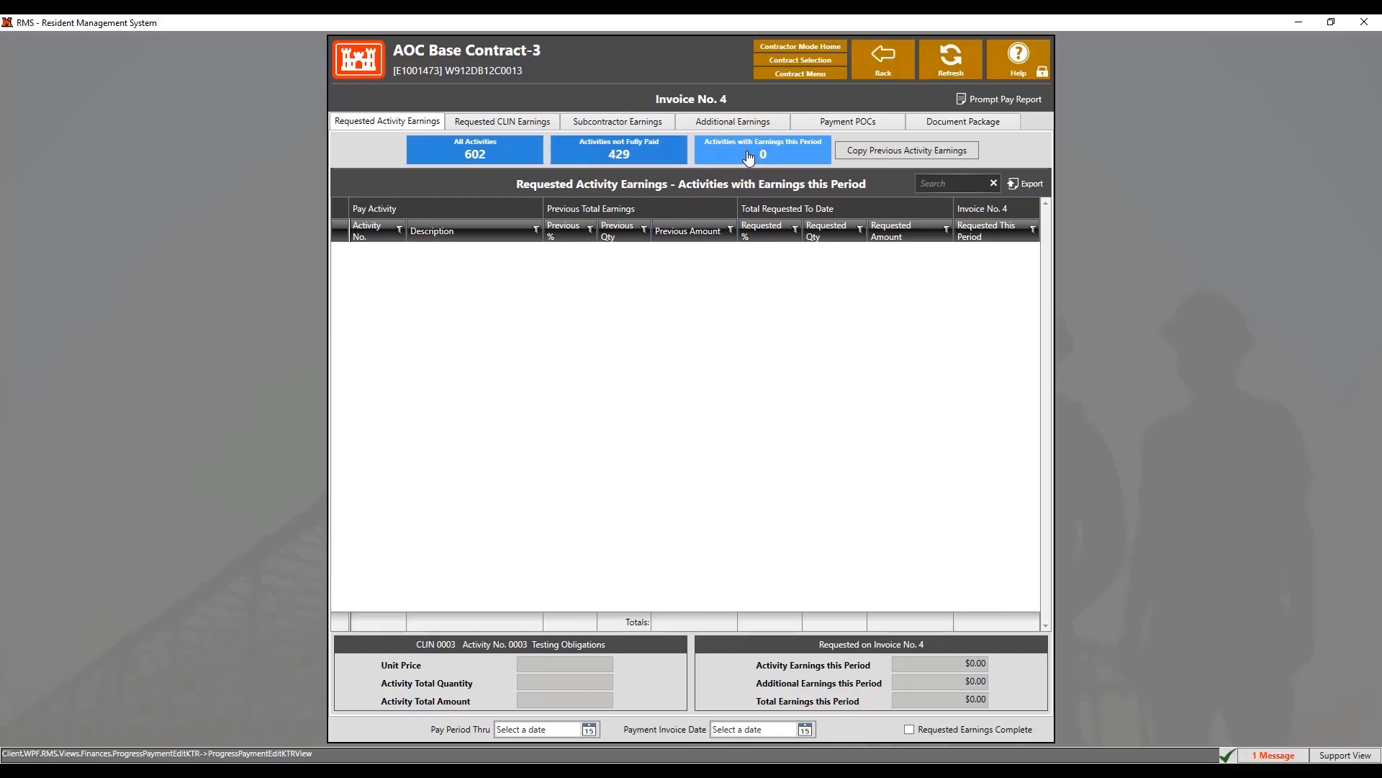
left_click(504, 150)
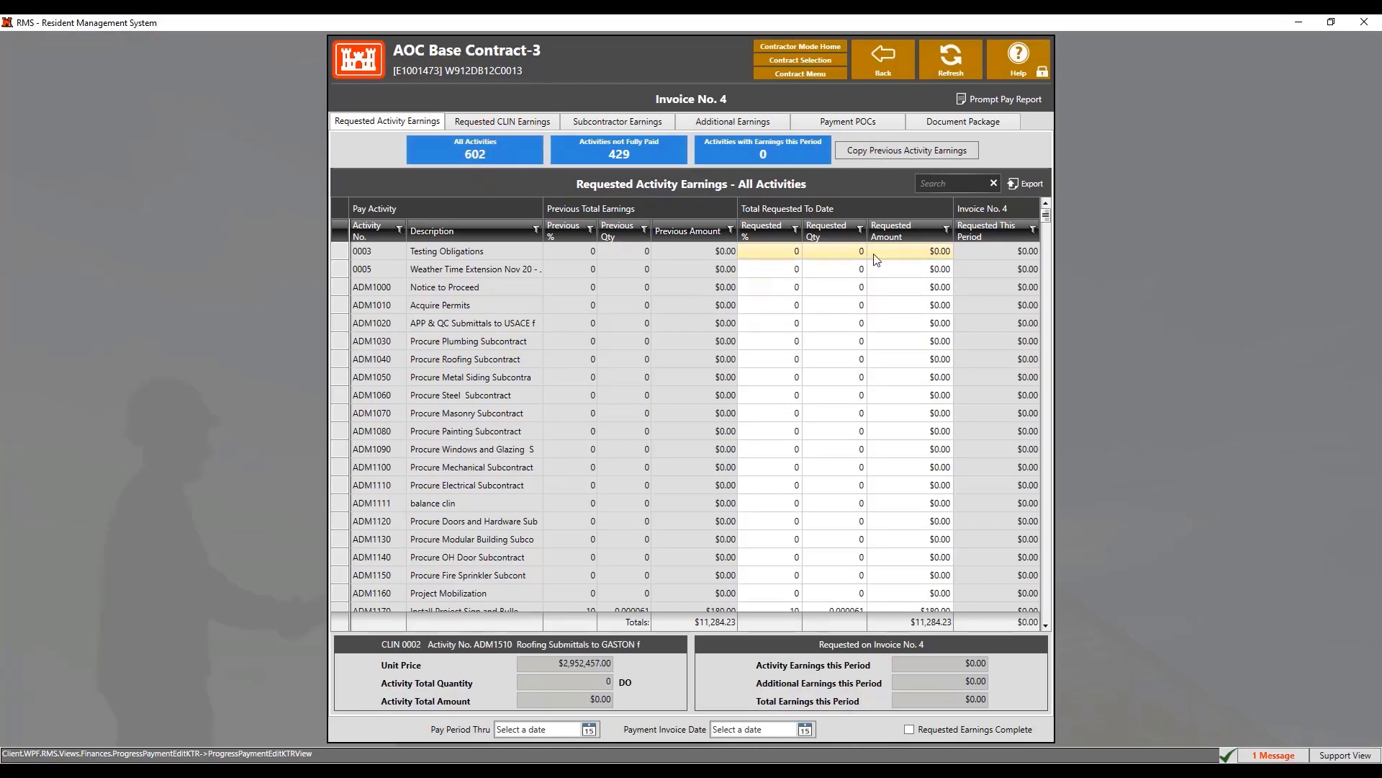
Request $10.00 for activity 0003 Testing Obligations
left_click(898, 251)
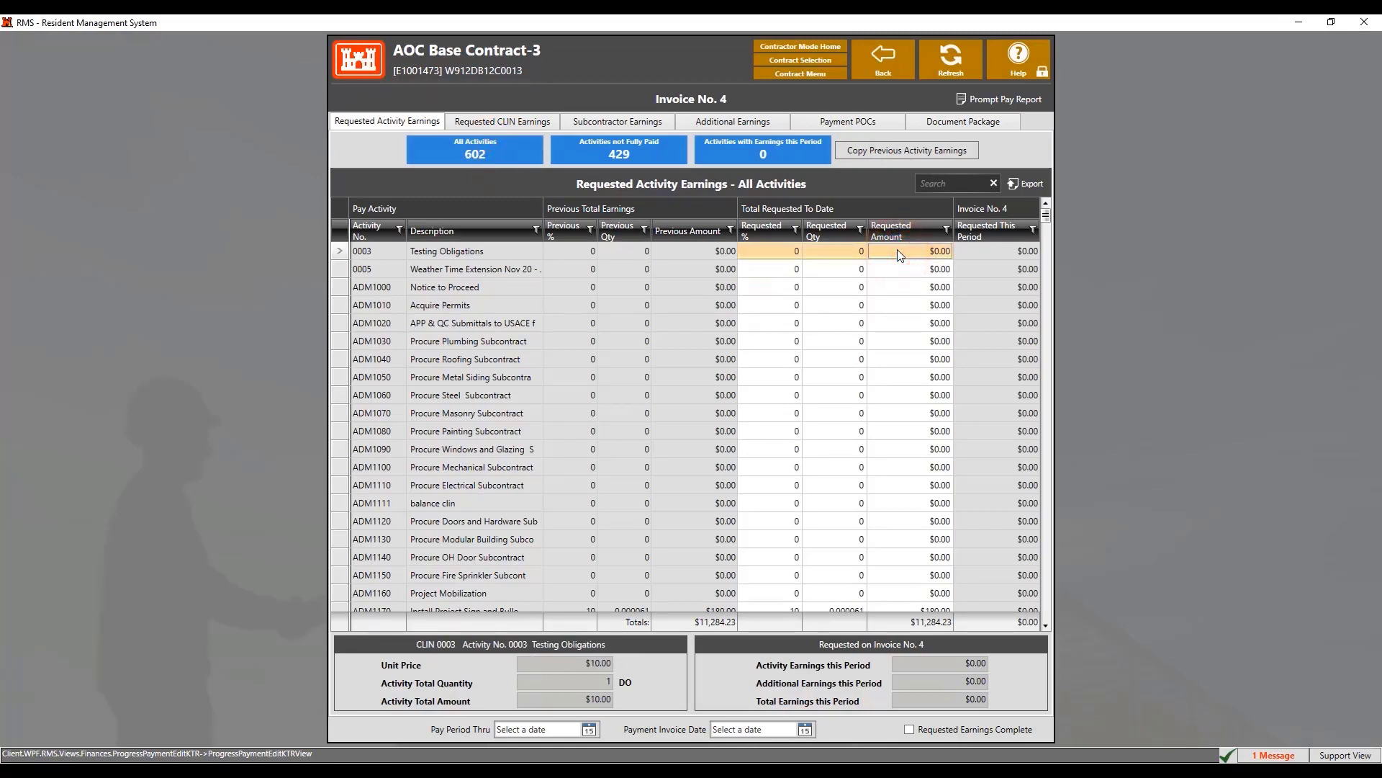
left_click(940, 252)
type("10")
left_click(956, 291)
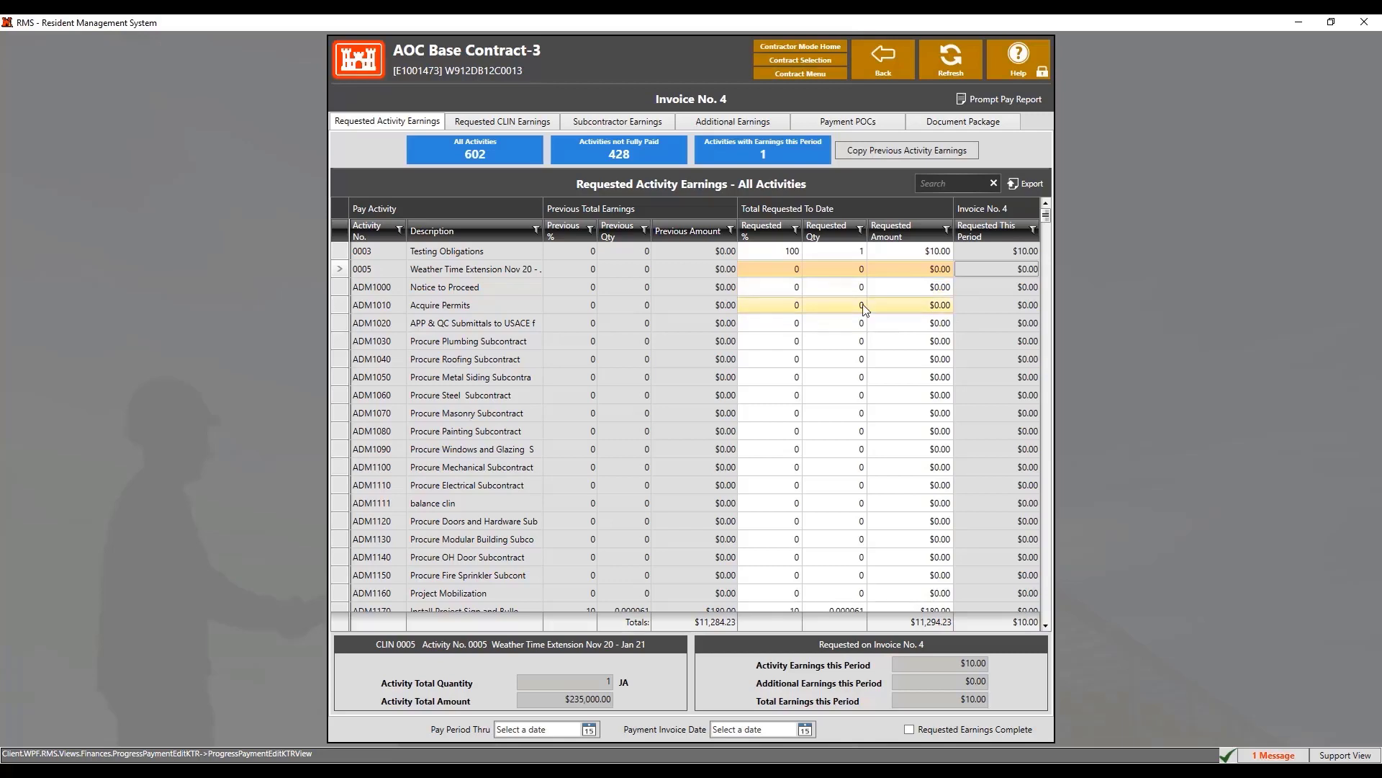
Select activity ADM1310's requested quantity and copy previous activity earnings into the invoice
scroll(861, 310, "down", 6)
left_click(835, 539)
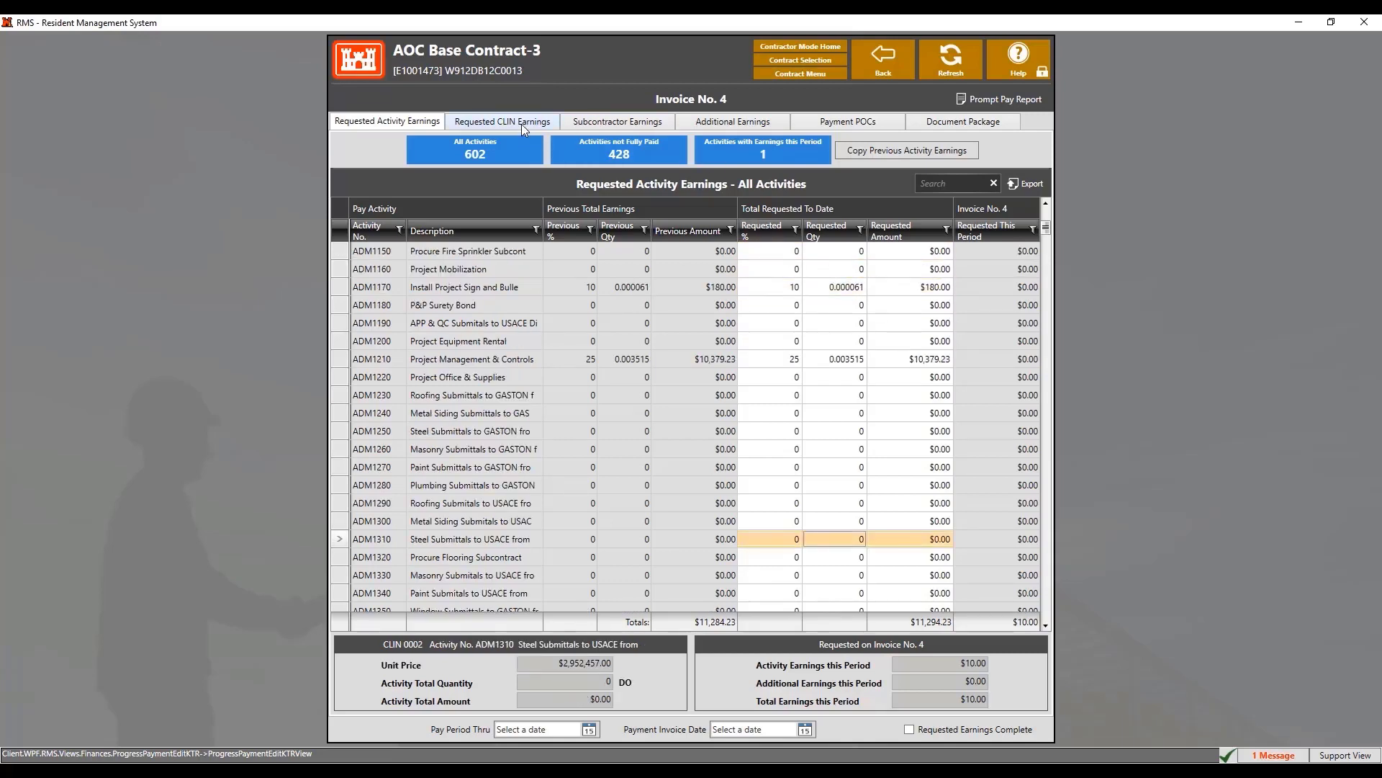
left_click(884, 153)
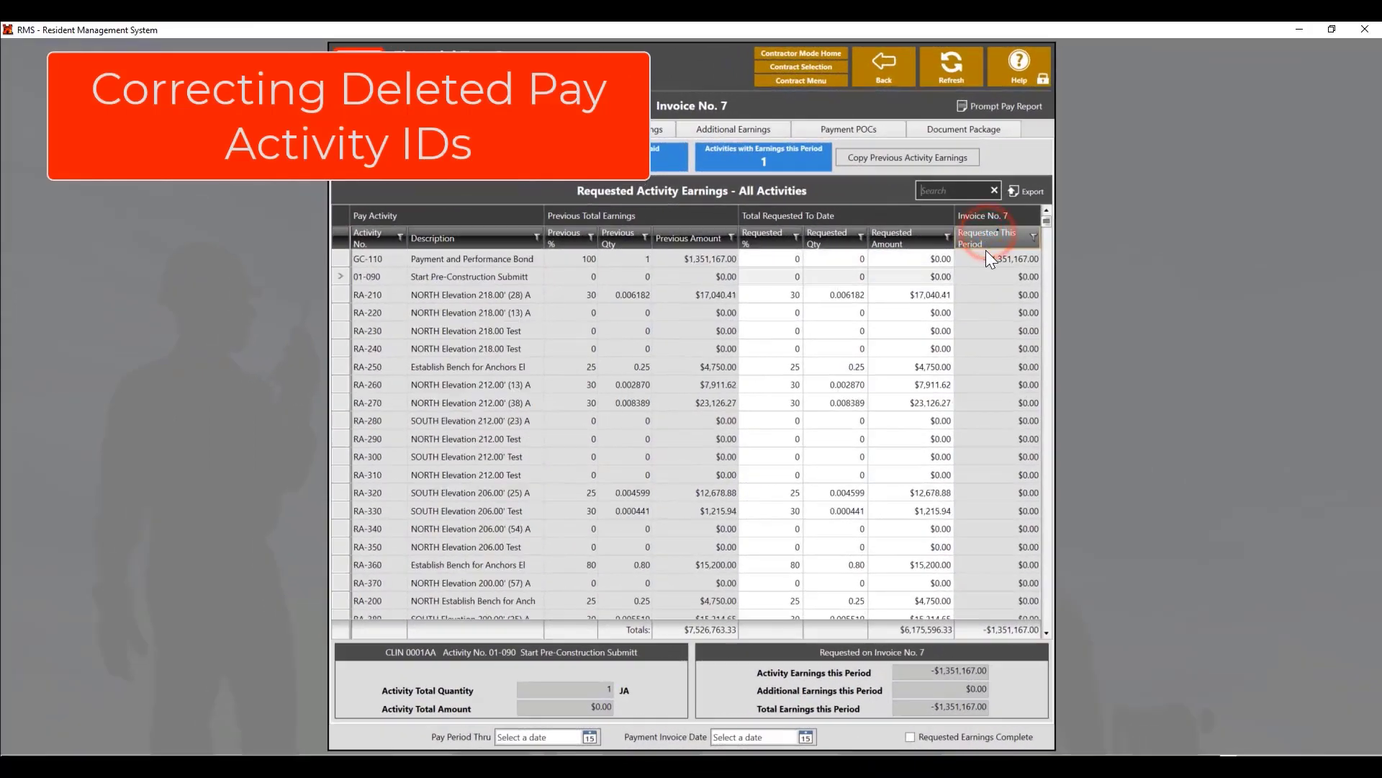
Search 'pay', request $1,351,167.00 for PPB1 to offset deleted GC-110, and decline the overwrite warning
left_click(987, 251)
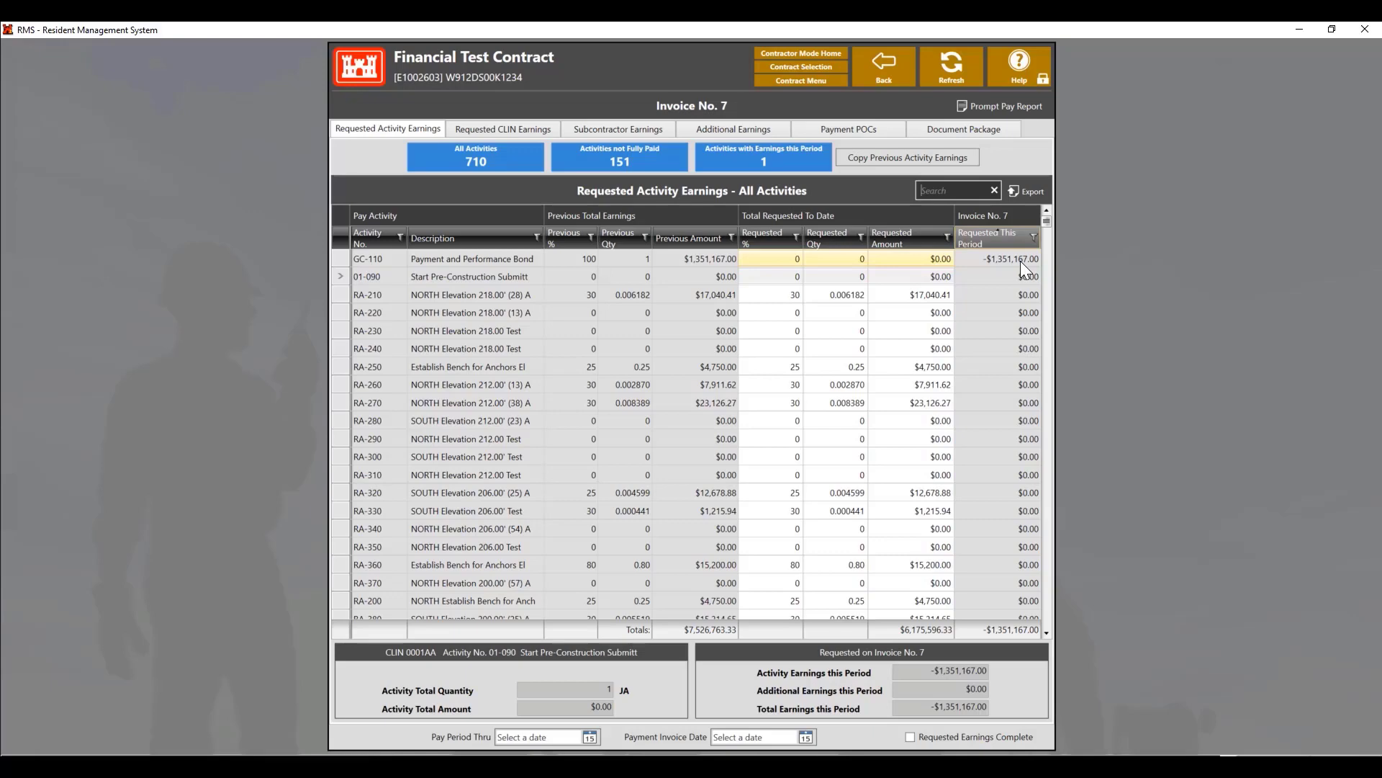
left_click(935, 190)
type("pay")
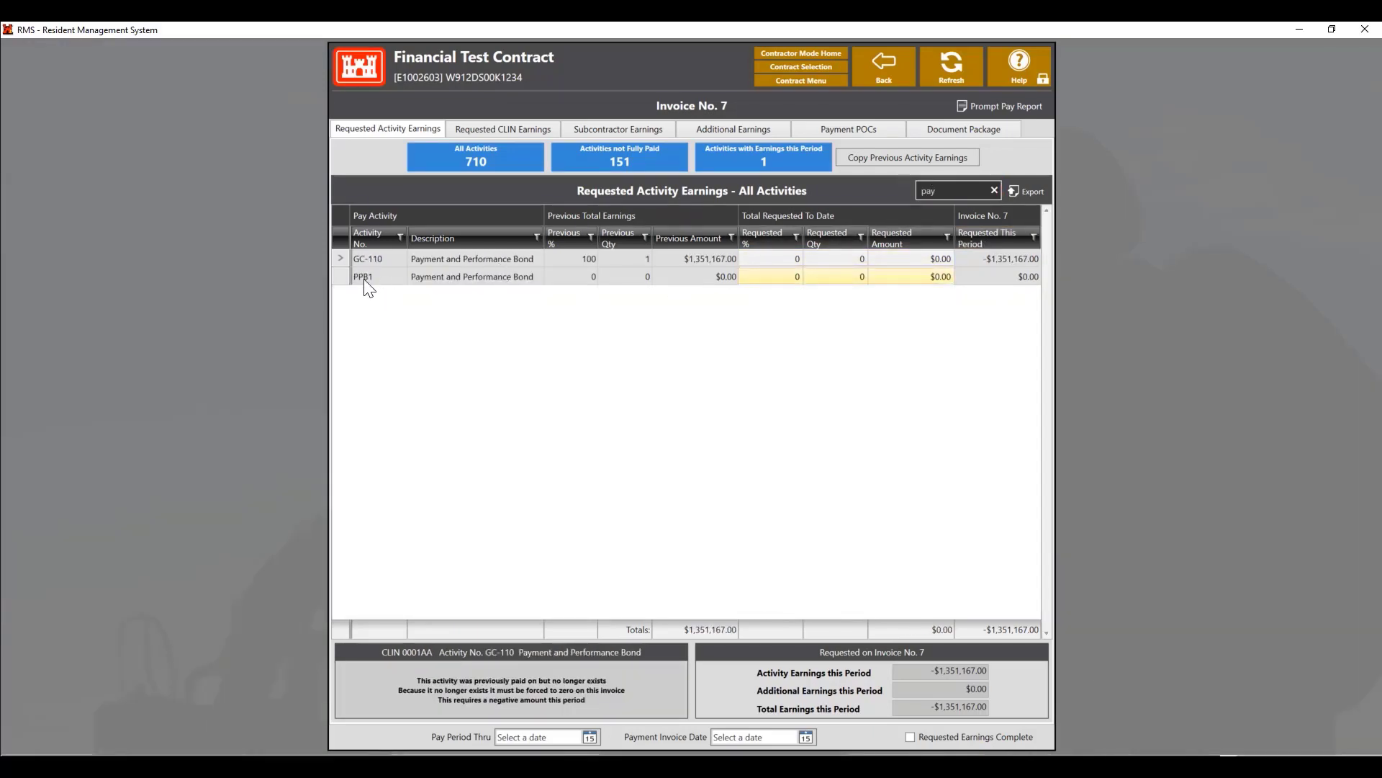
left_click(708, 272)
left_click(928, 279)
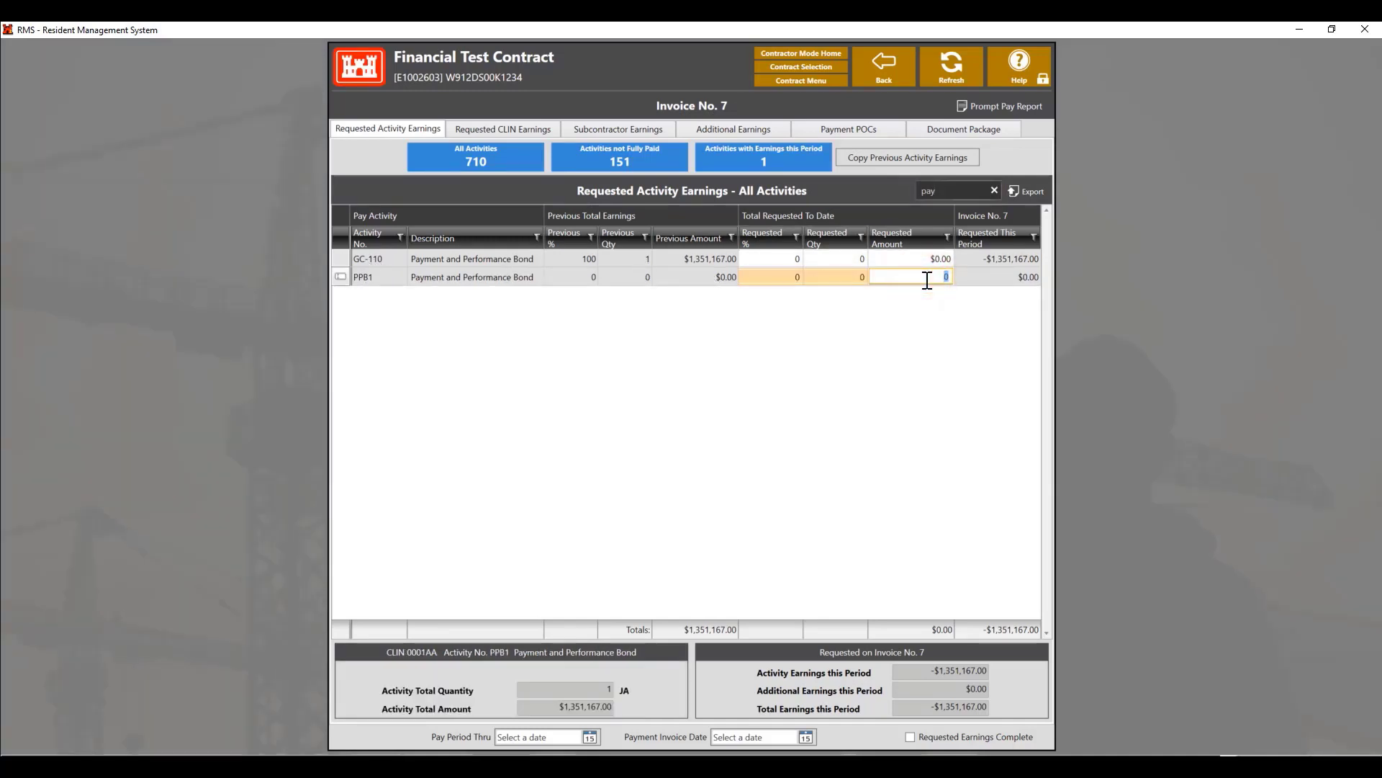
type("1351167")
key("Return")
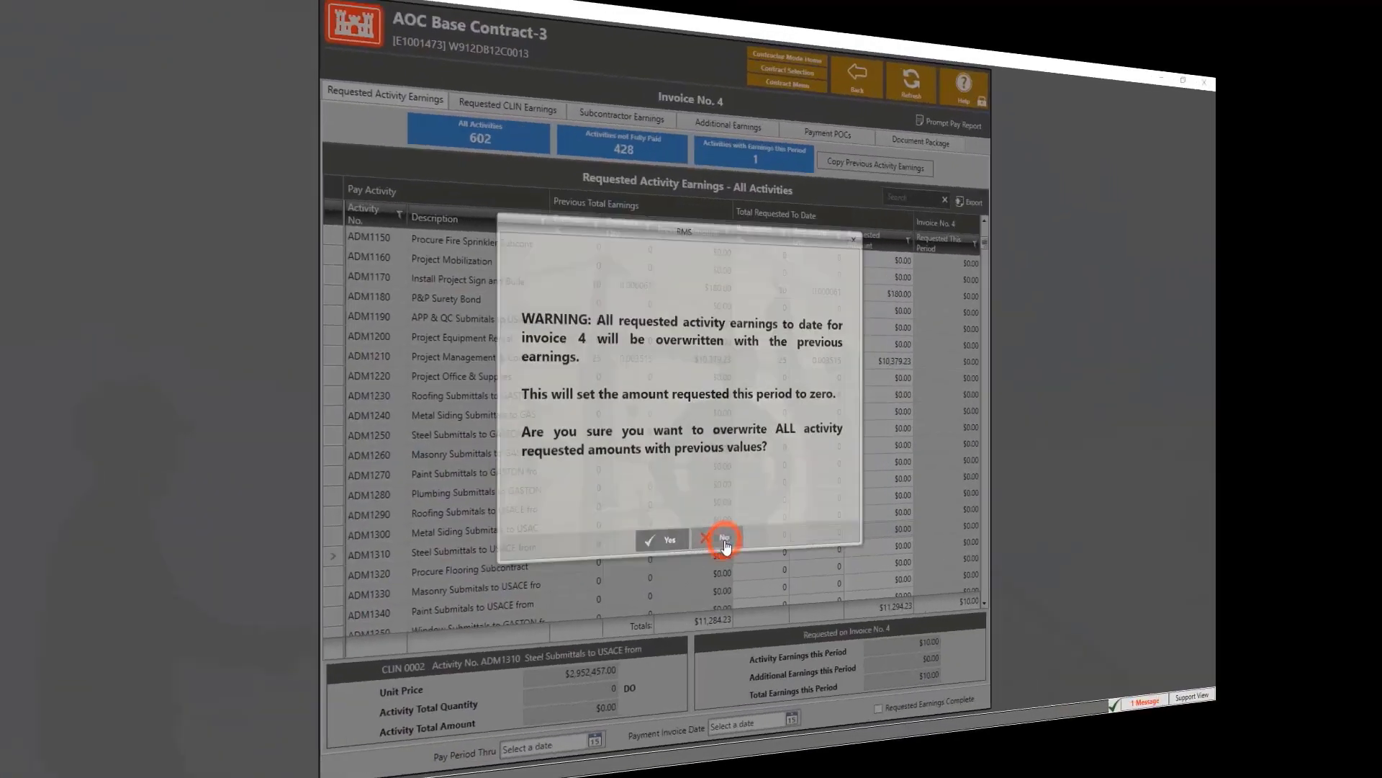
left_click(729, 541)
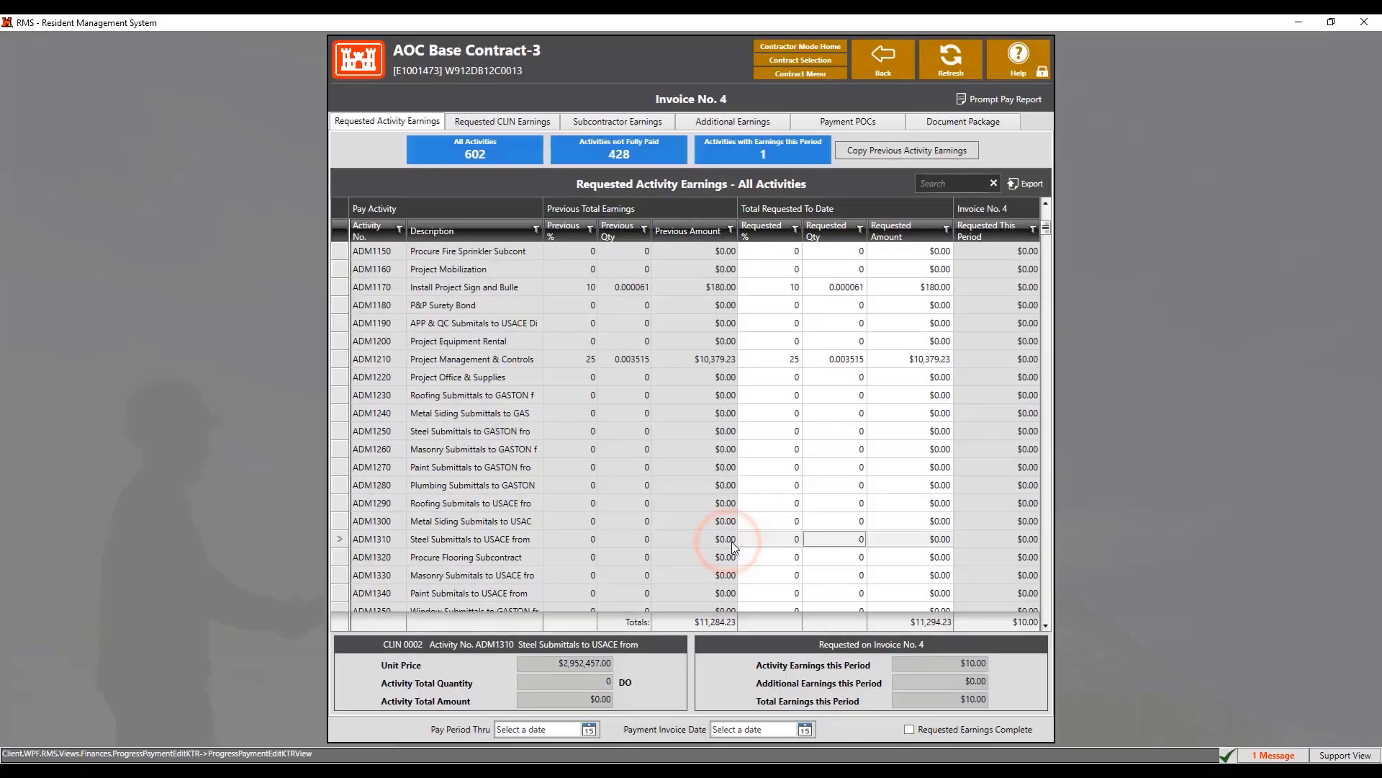
Review Invoice No. 4's Requested CLIN Earnings, then its Subcontractor Earnings list
left_click(522, 126)
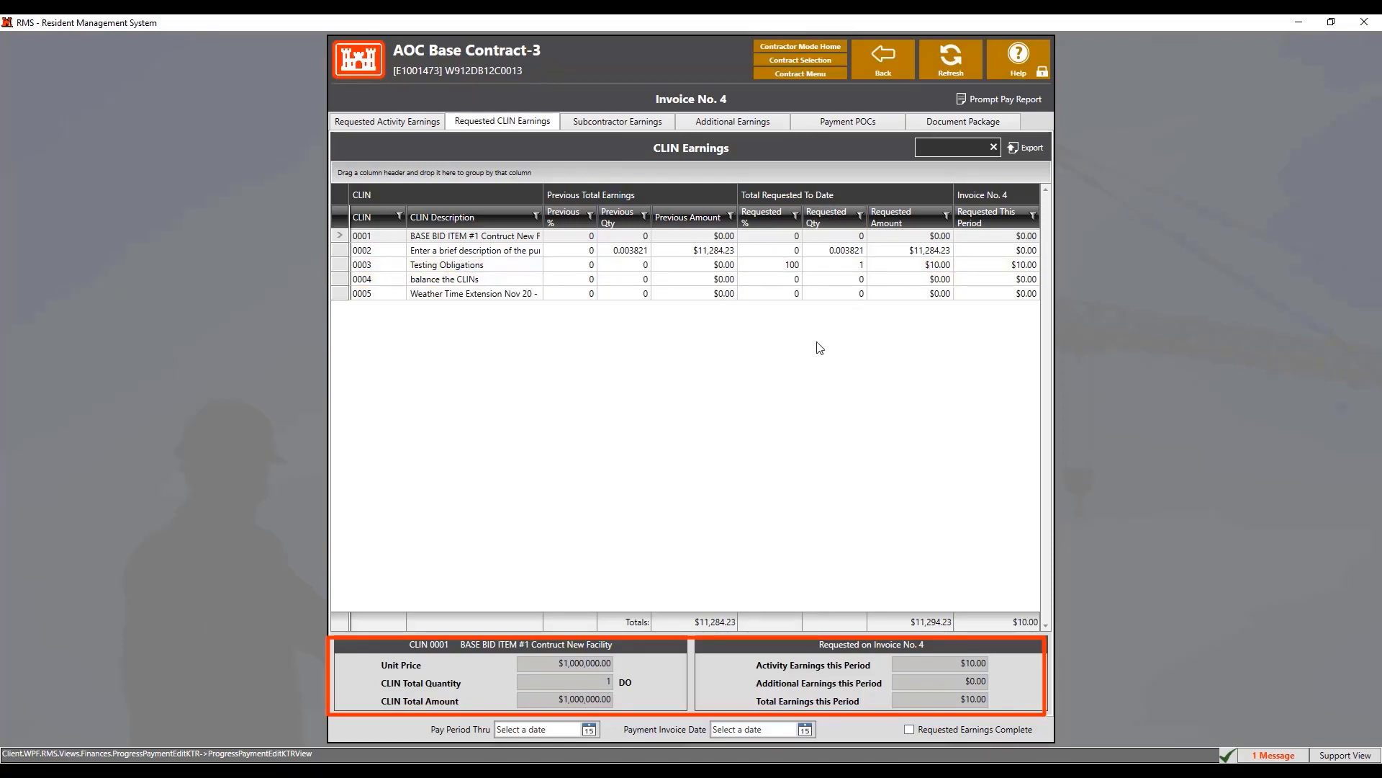
left_click(608, 124)
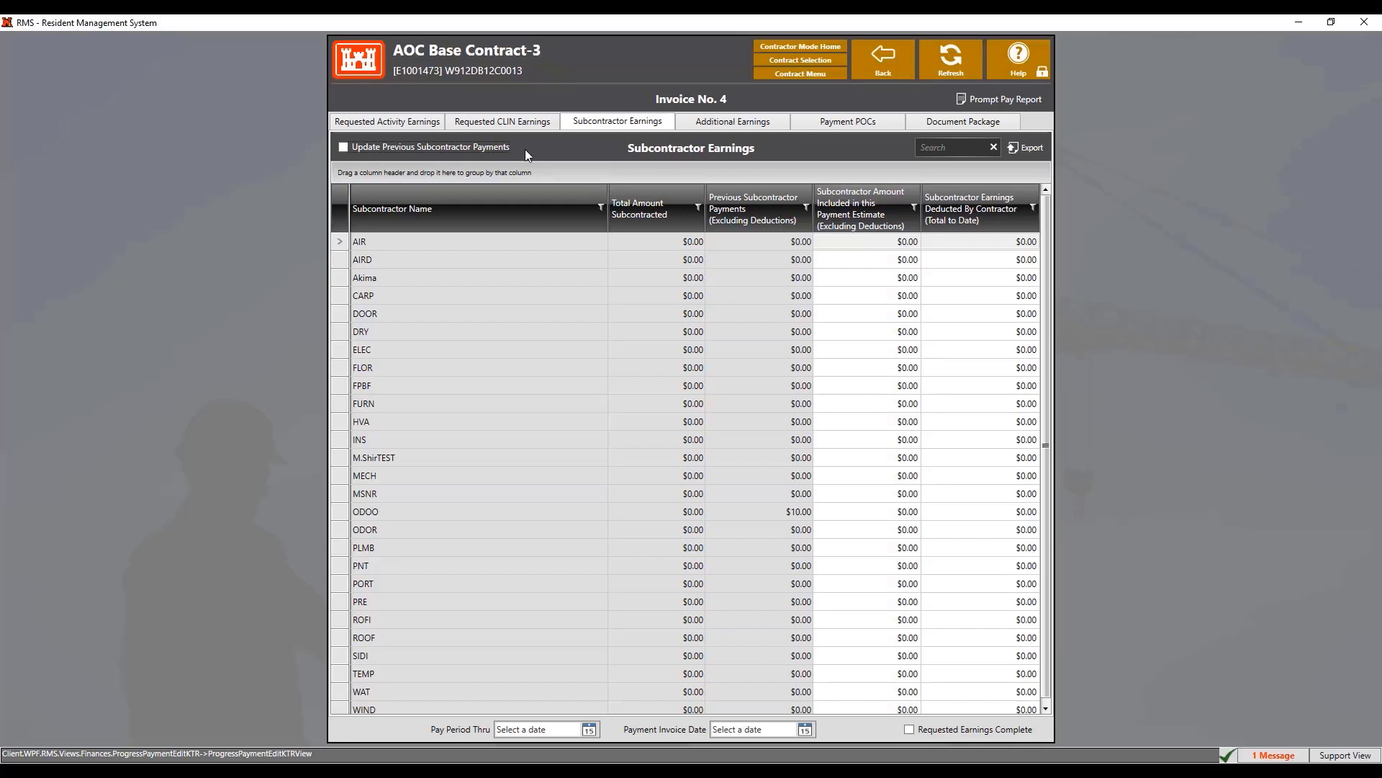
Toggle Update Previous Subcontractor Payments on and back off, then view Additional Earnings
left_click(459, 147)
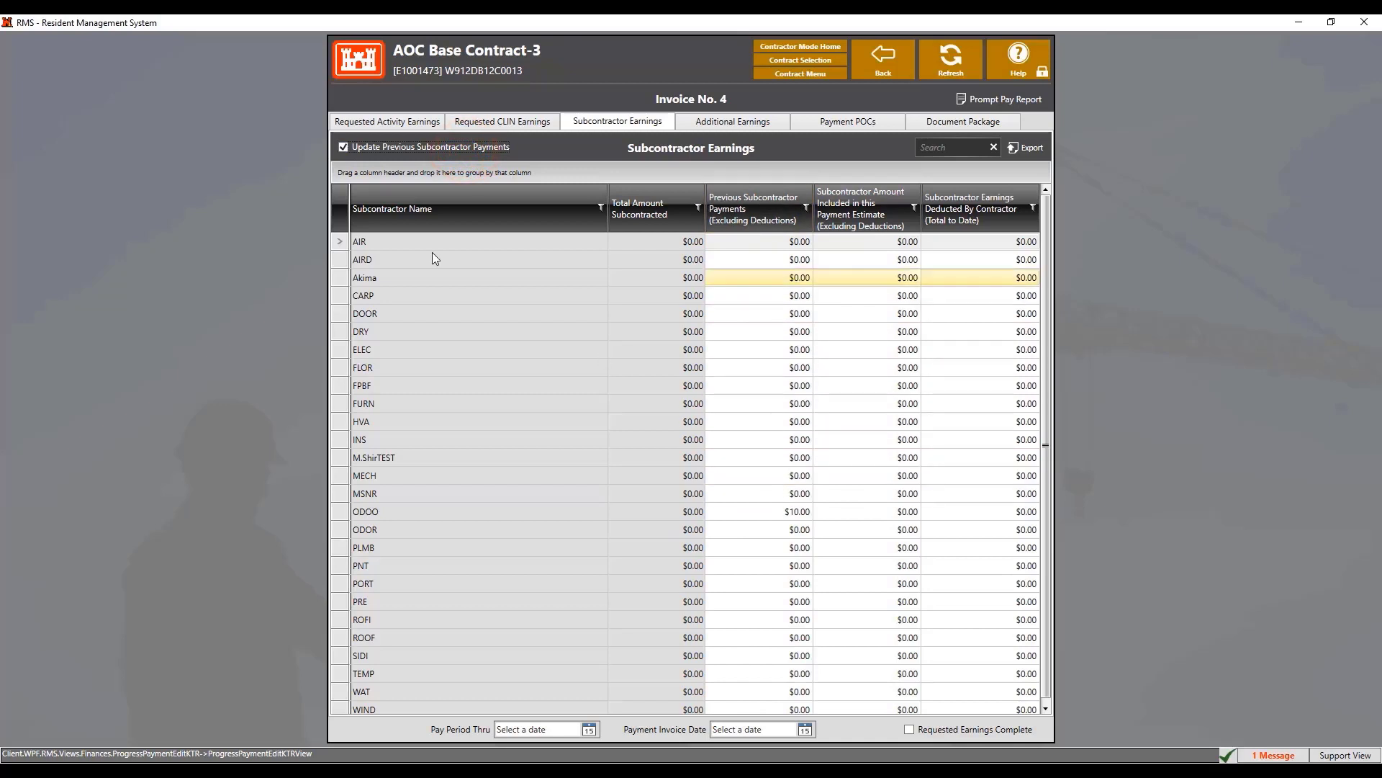
left_click(460, 147)
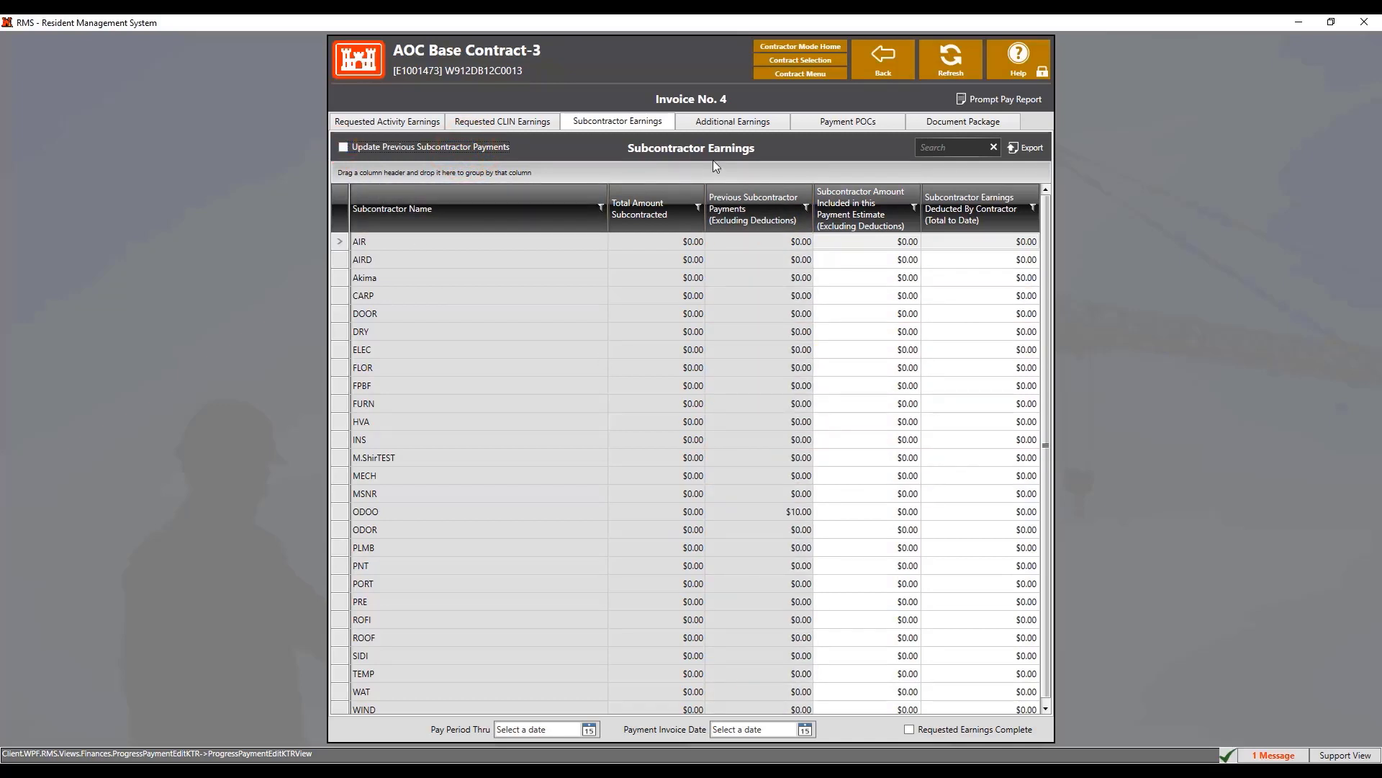
left_click(724, 122)
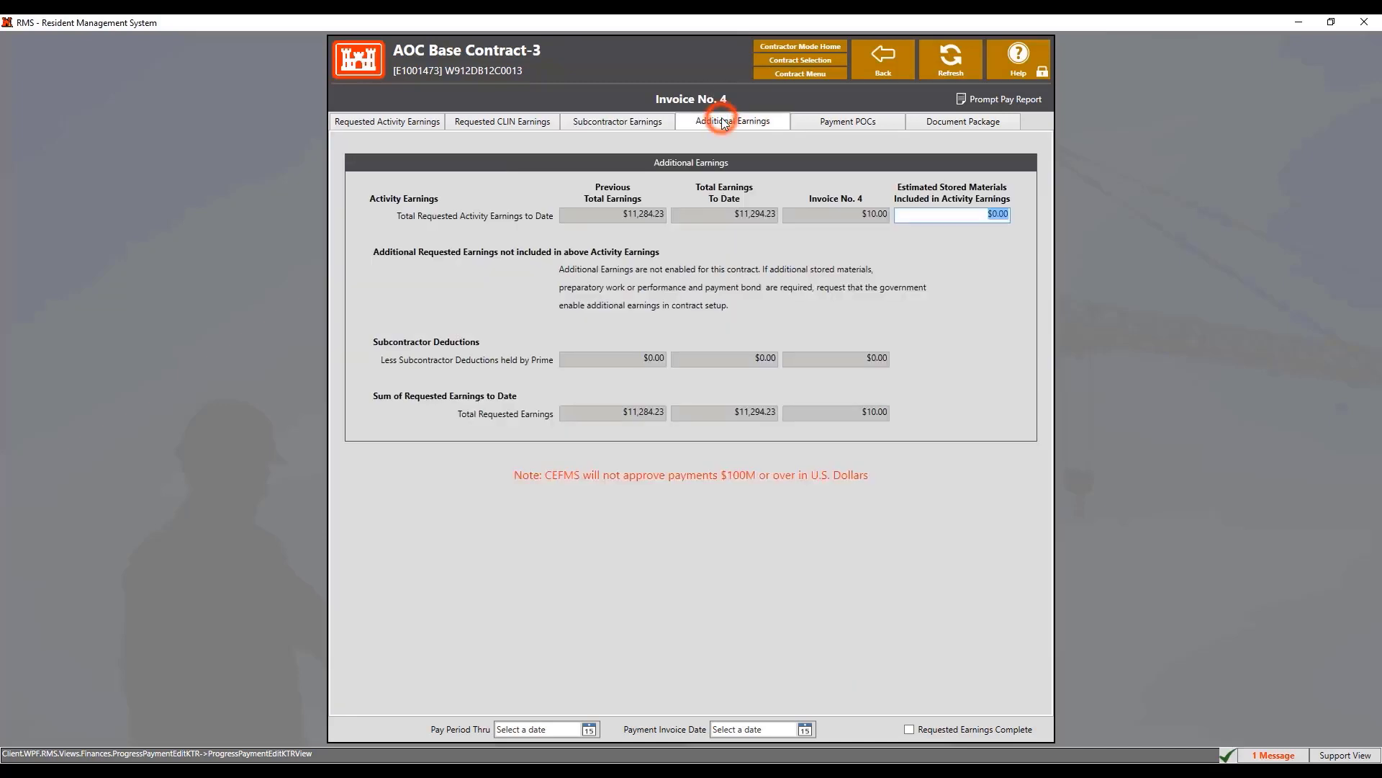
Show Invoice No. 4's Payment POCs form with discount days and percent at 0
left_click(885, 254)
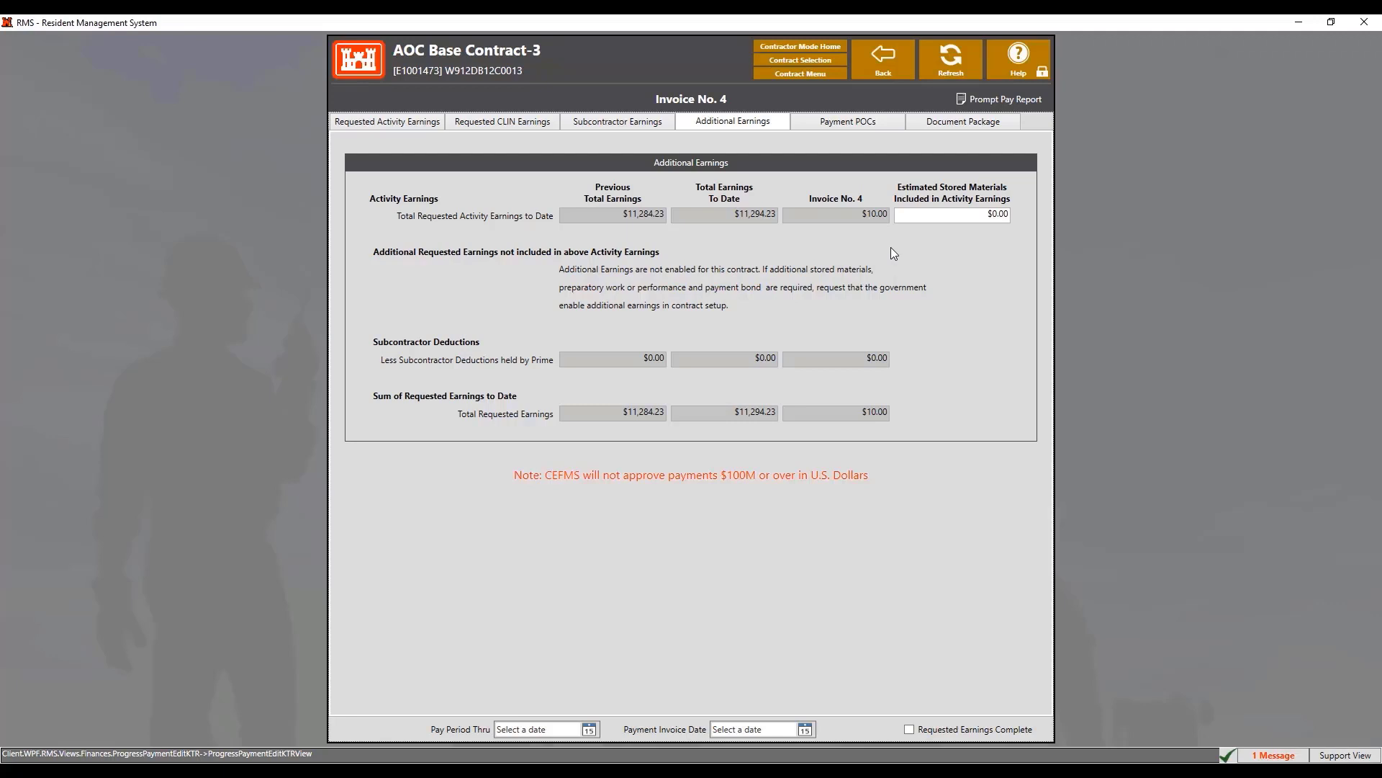
left_click(876, 124)
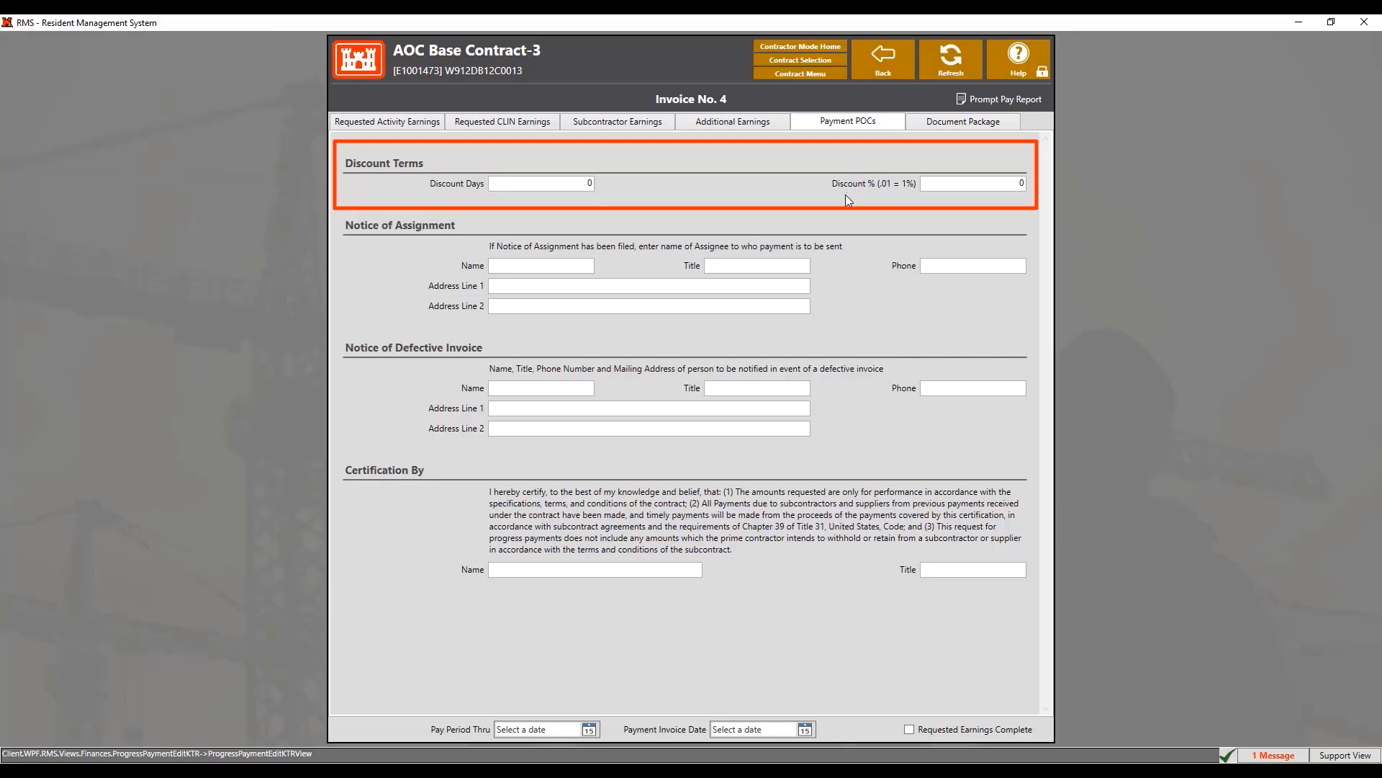
Enter the certifier's full name and the title PM under Certification By
left_click(654, 569)
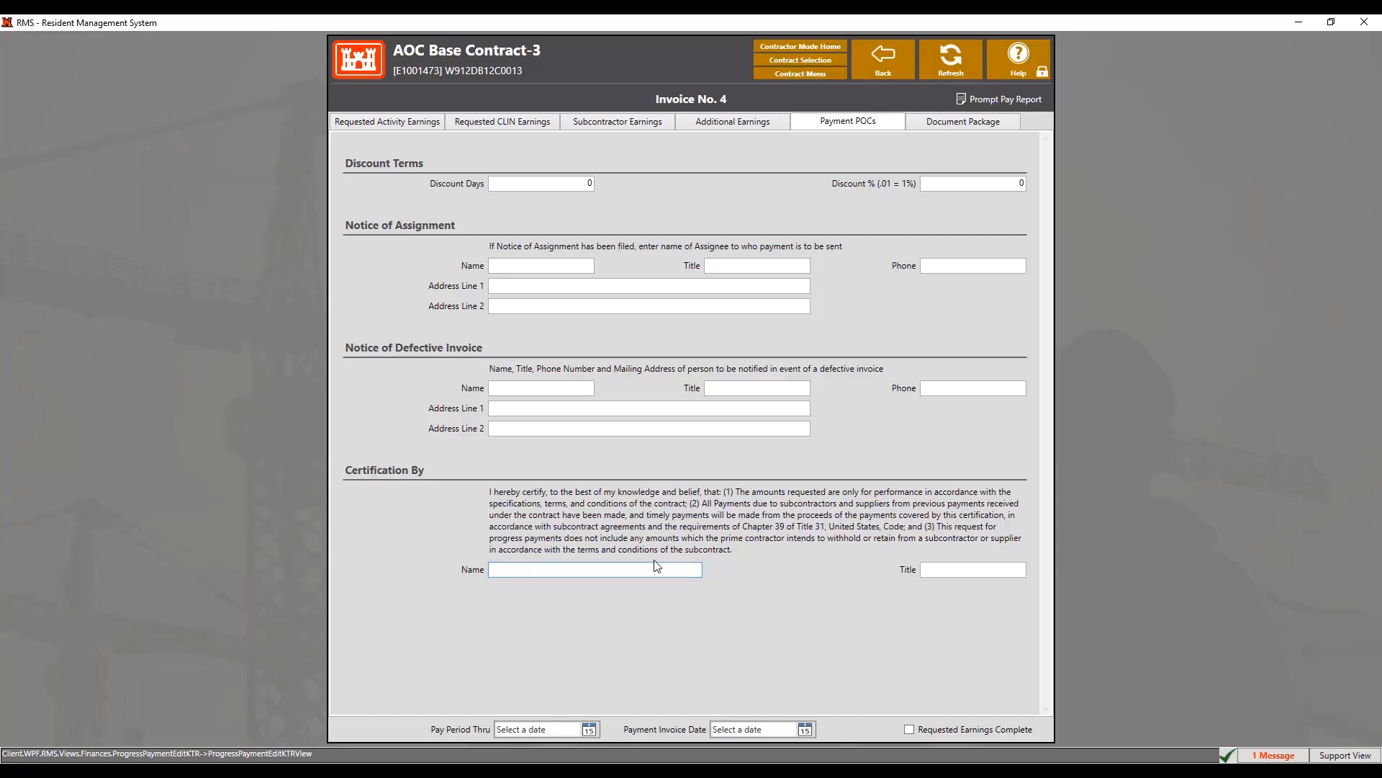
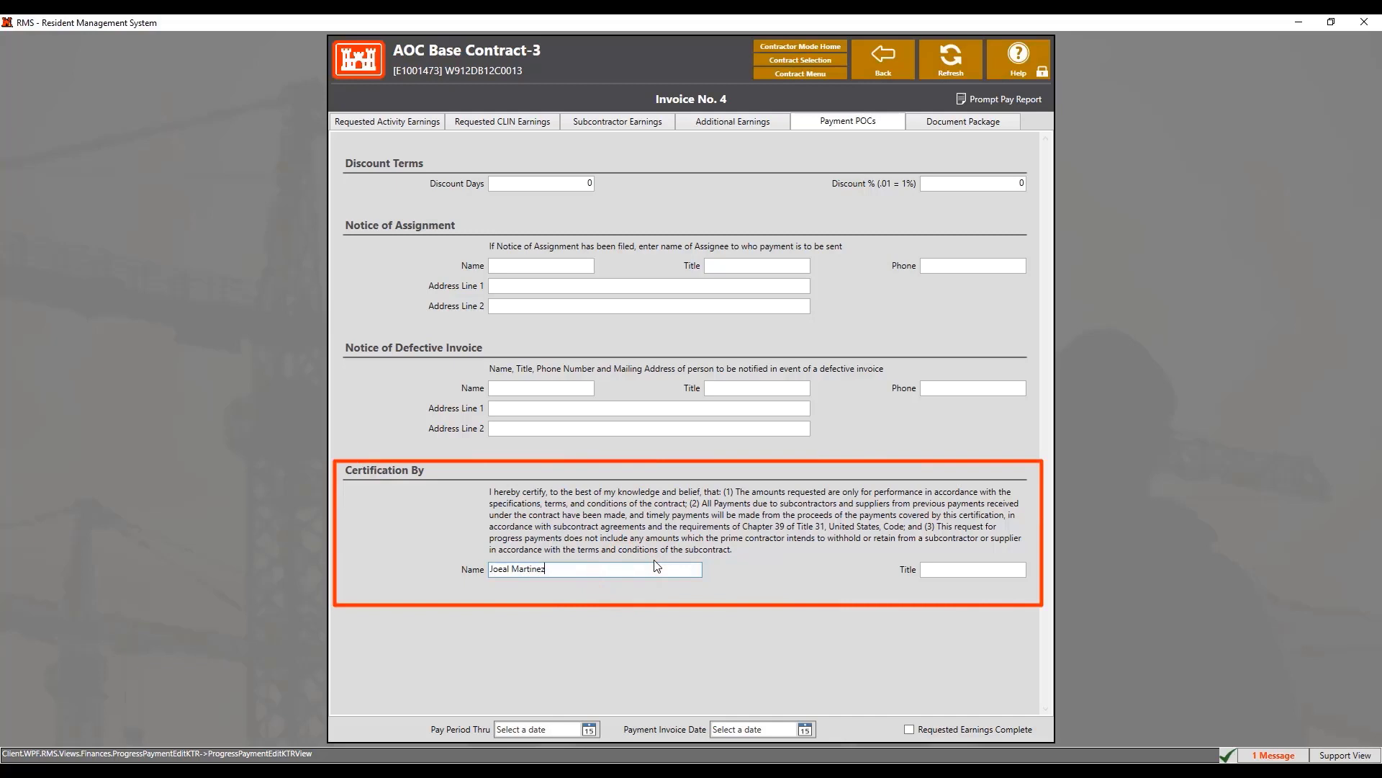
key("Tab")
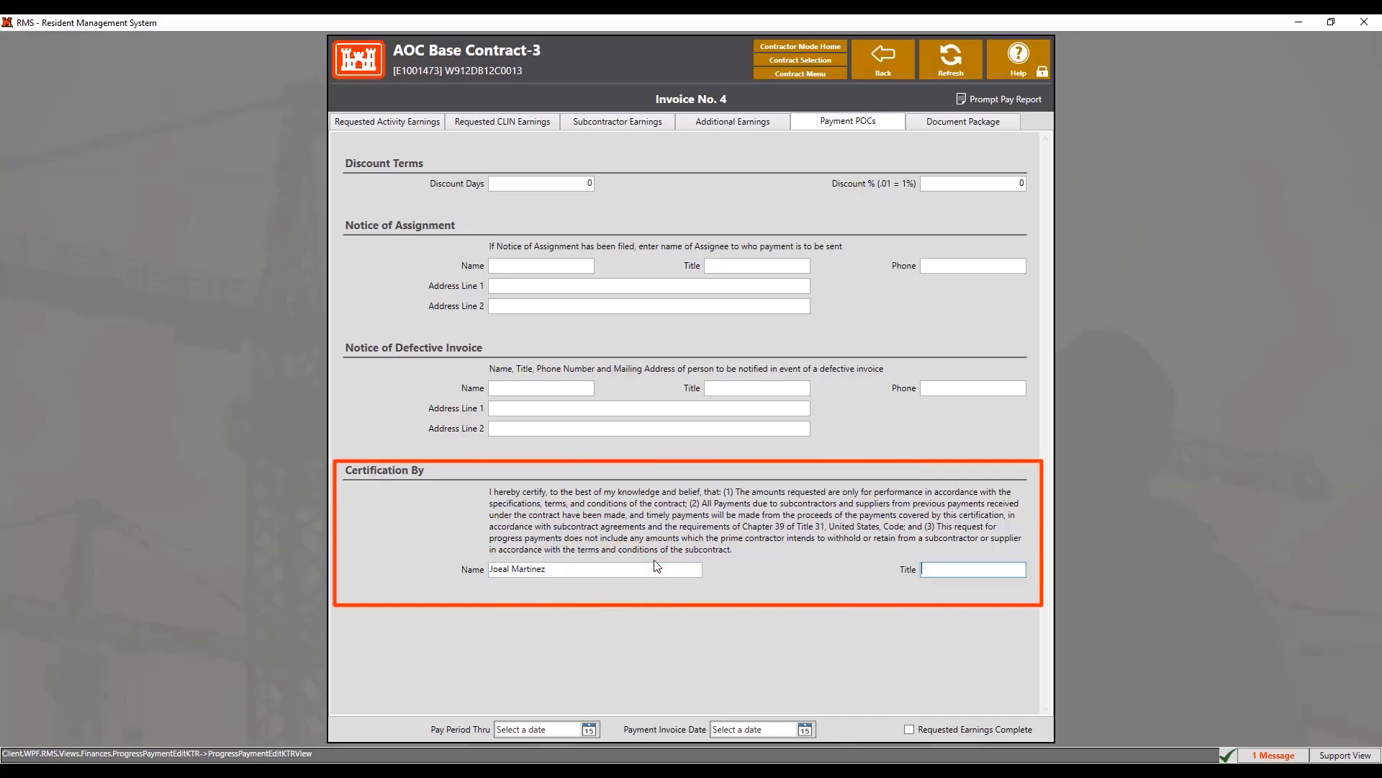
type("PM")
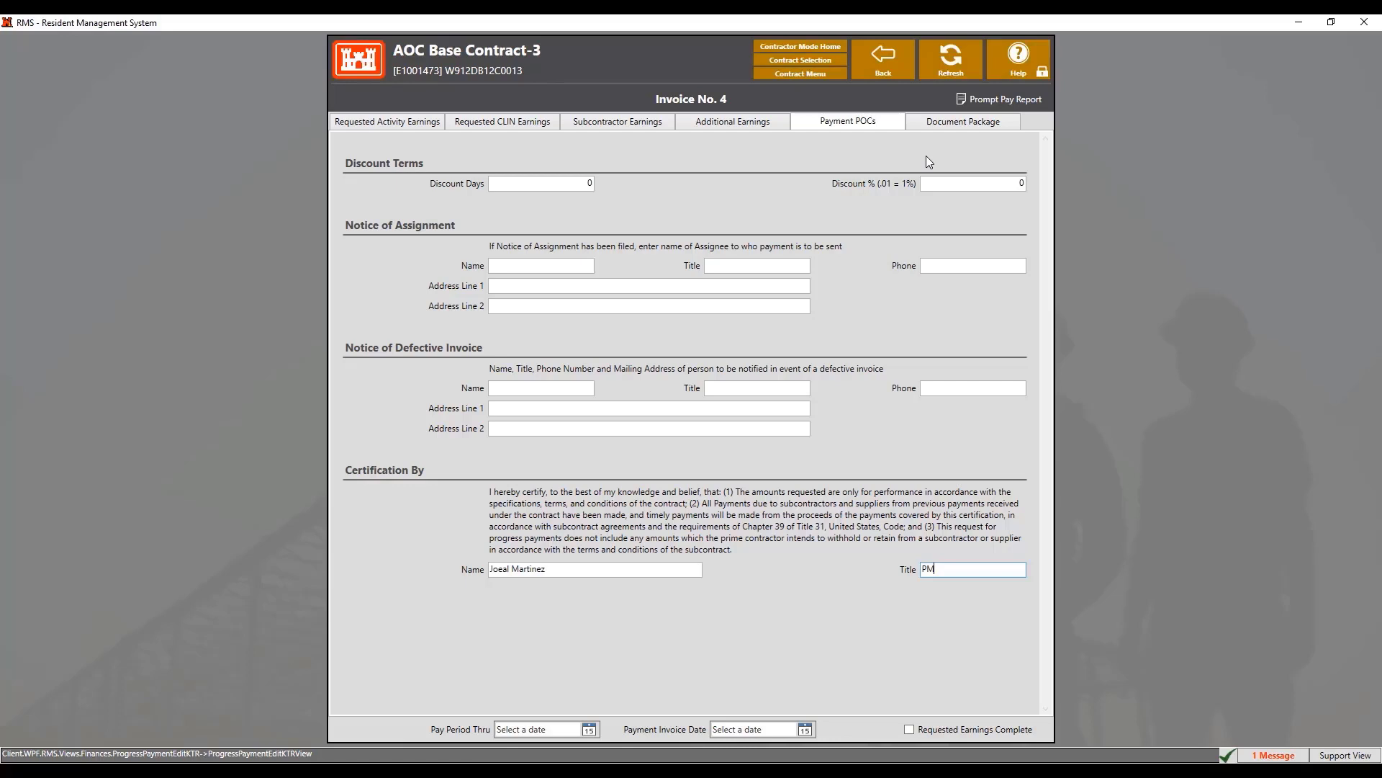
key("Tab")
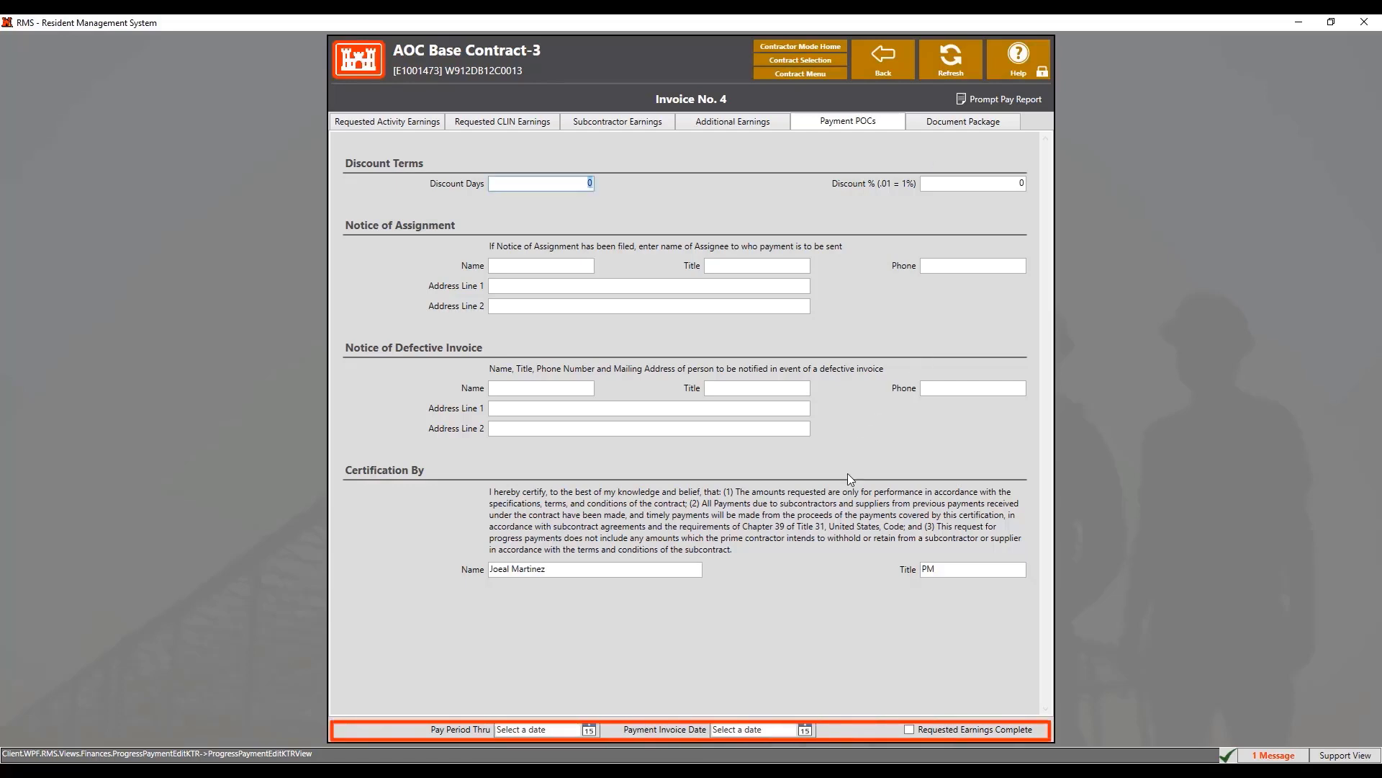
Set Pay Period Thru to 9/1/2021 and invoice date to 10/1/2021, then confirm Requested Earnings Complete
left_click(714, 730)
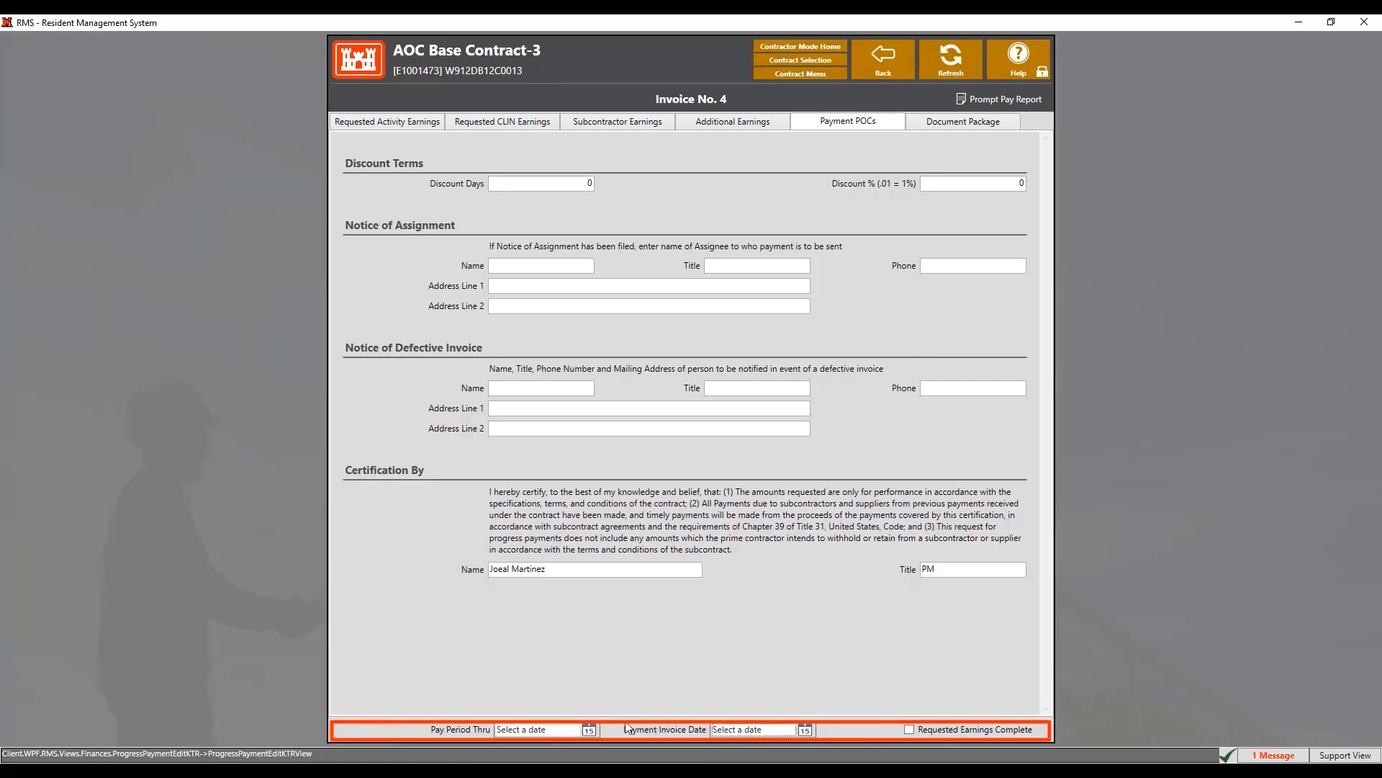
left_click(589, 729)
left_click(564, 646)
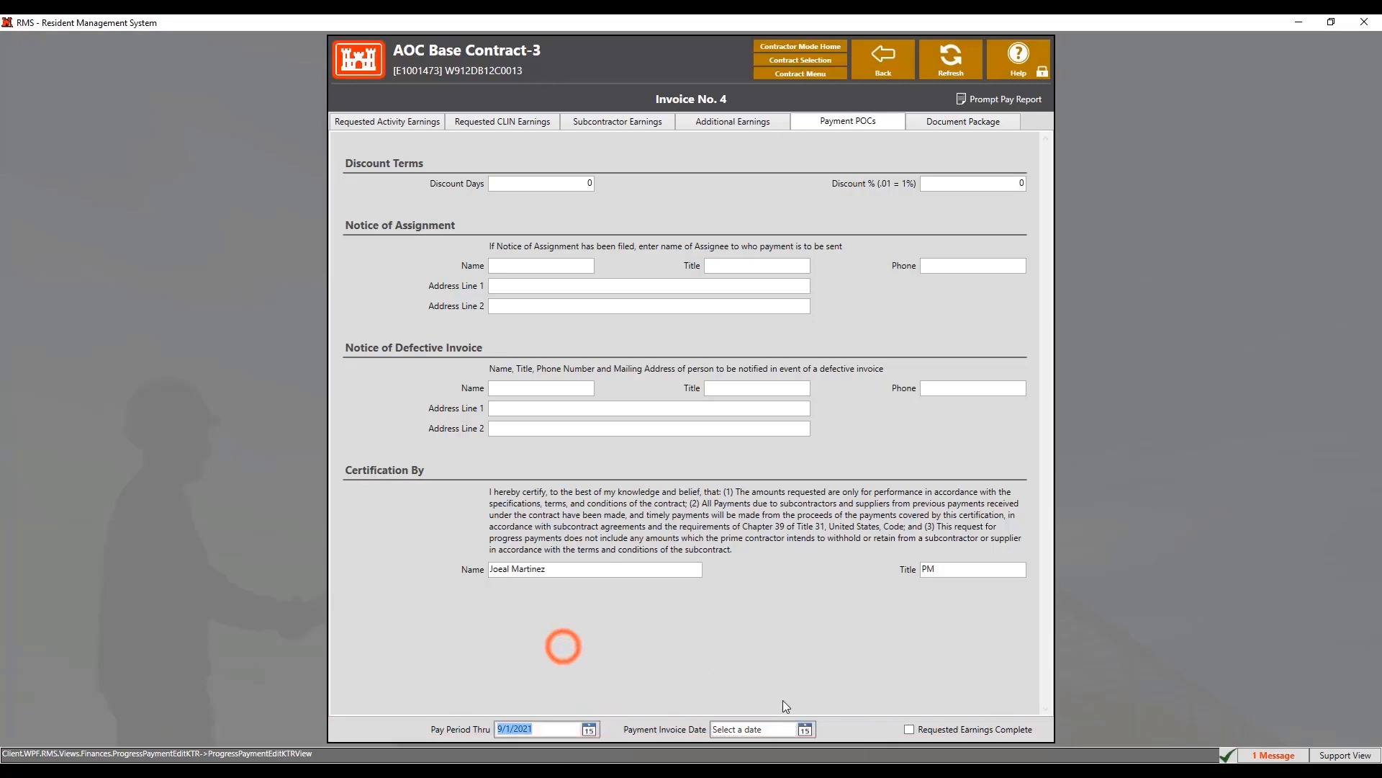
left_click(806, 730)
left_click(811, 645)
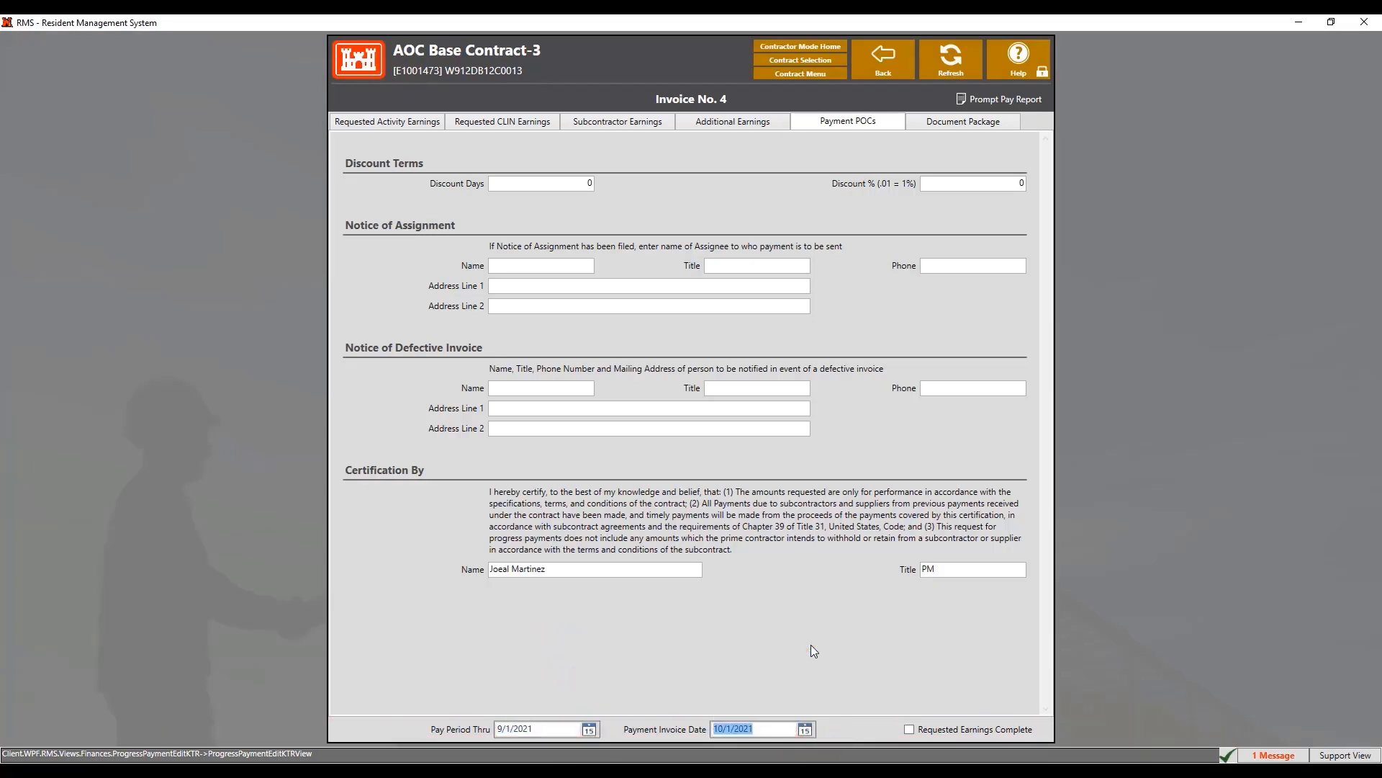
left_click(910, 729)
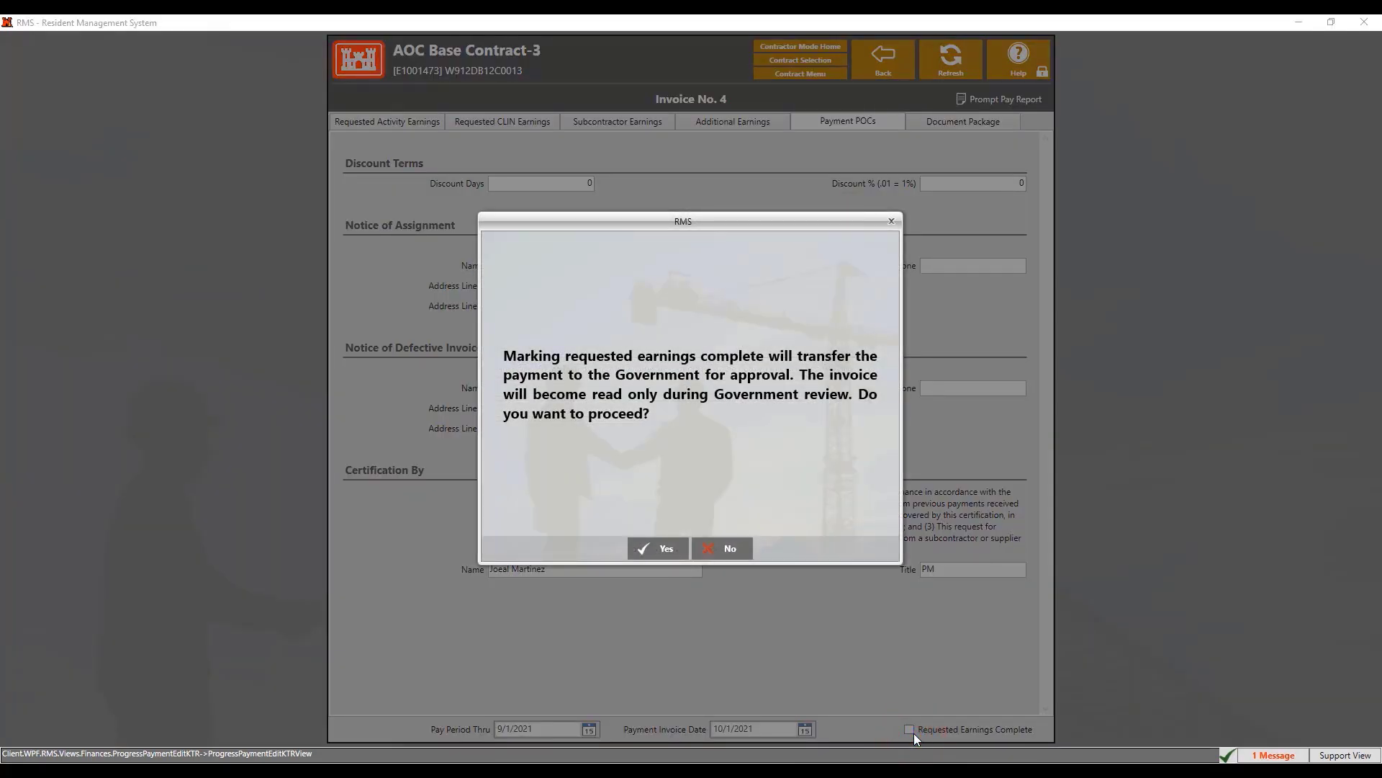
left_click(669, 555)
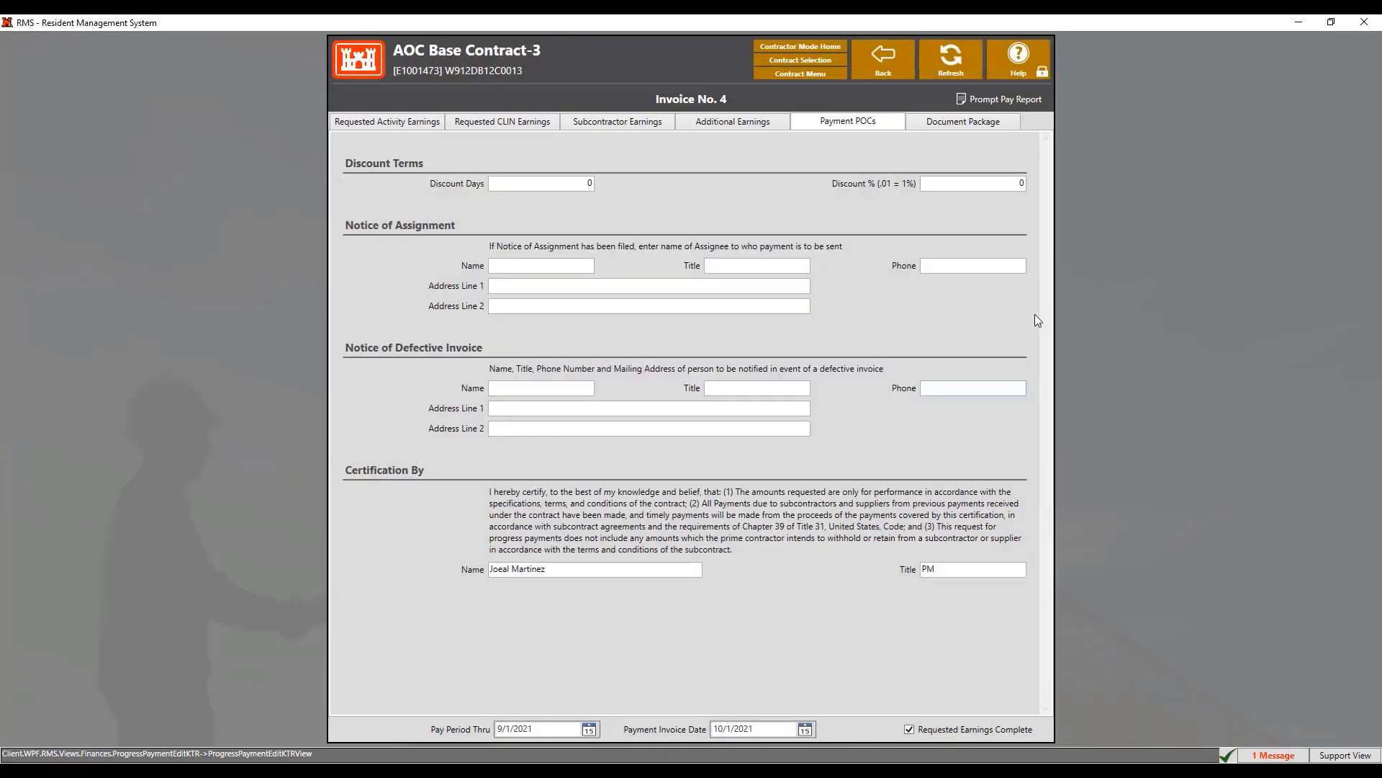
Open the Invoice No. 0004 package from the Document Package list
left_click(994, 126)
double_click(916, 230)
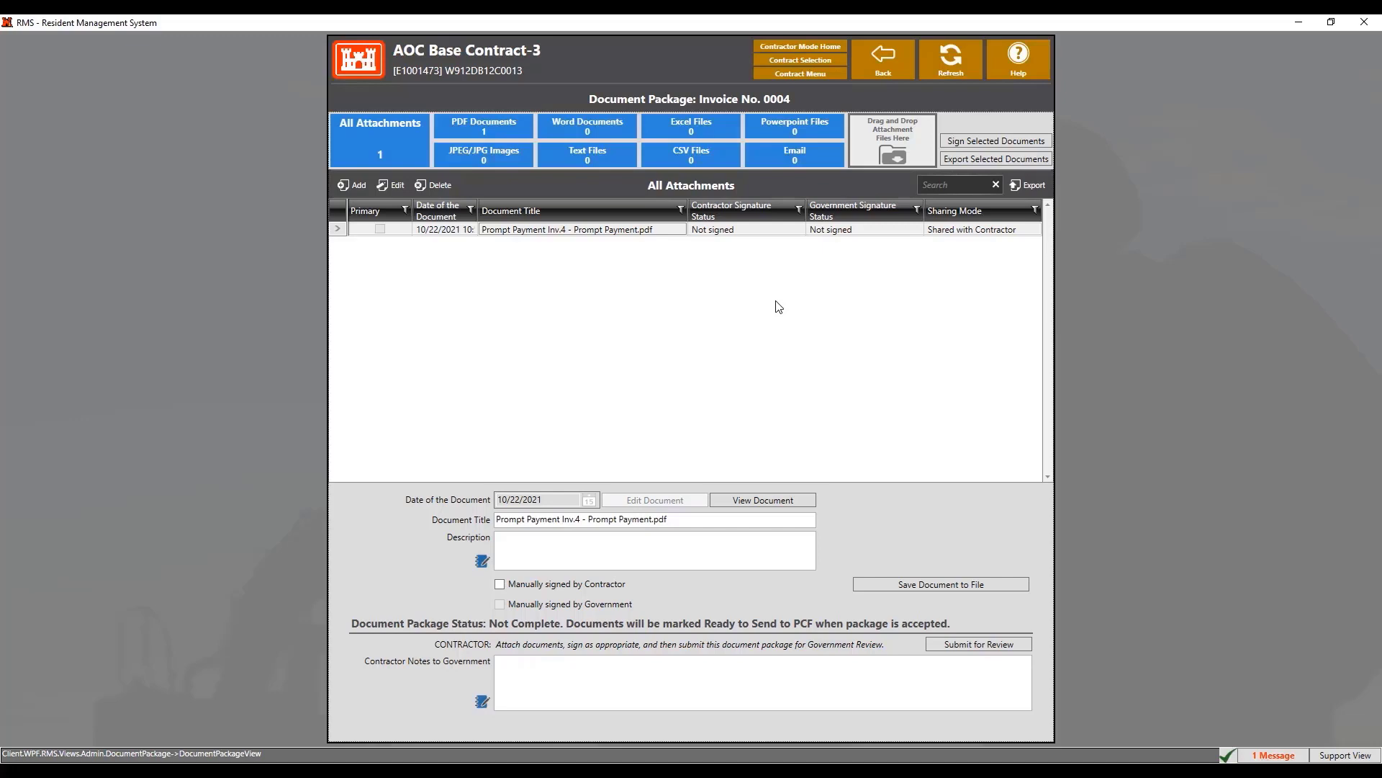
Save a copy of the Prompt Payment PDF as Prompt Payment in Documents, then reselect the attachment
double_click(598, 231)
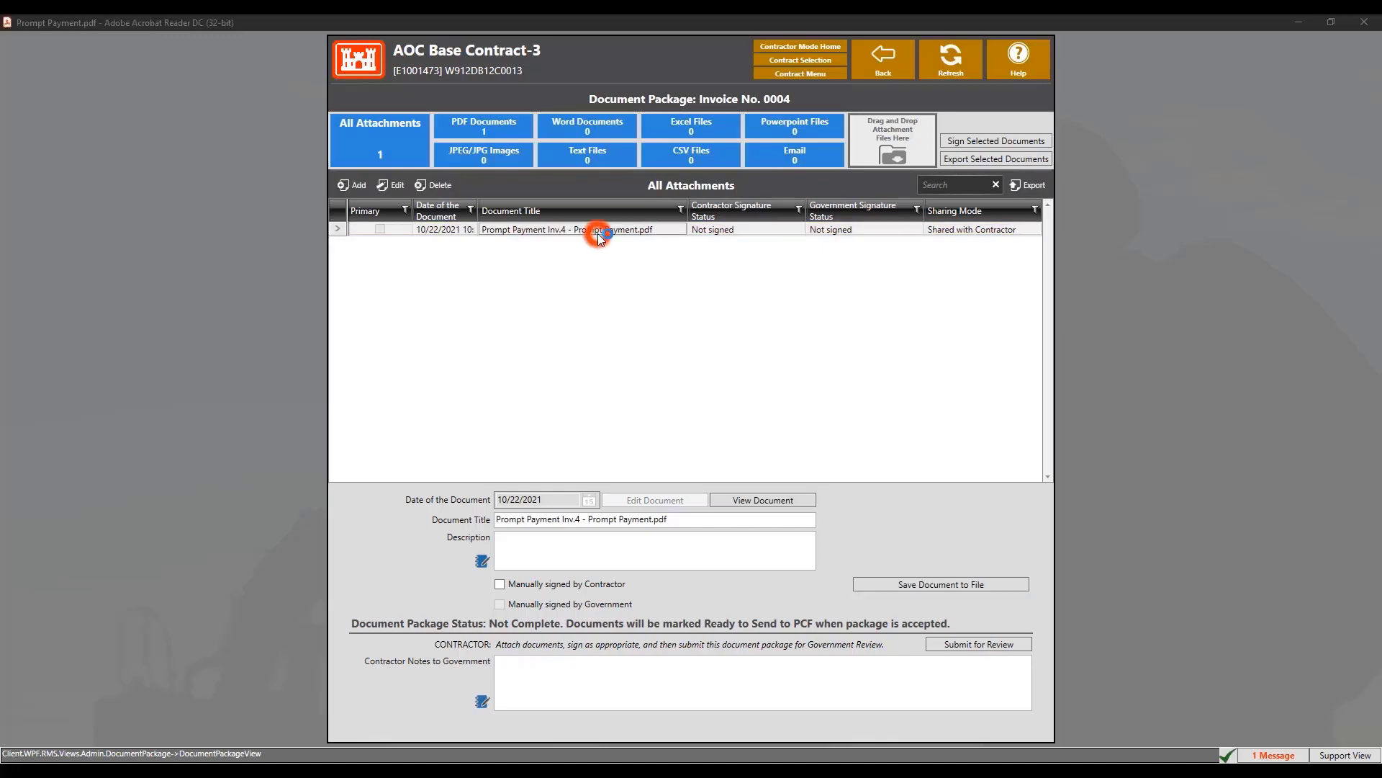
scroll(705, 257, "down", 4)
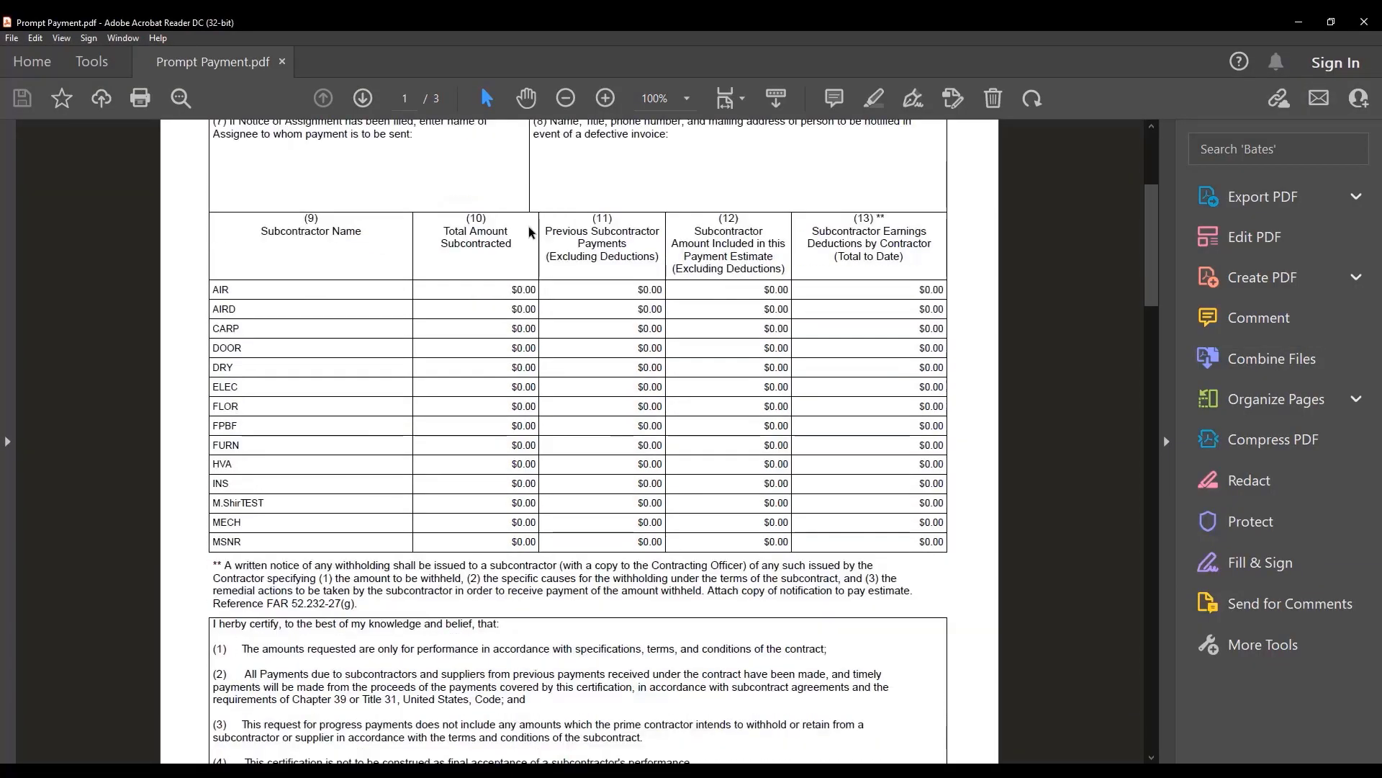
left_click(11, 40)
left_click(87, 223)
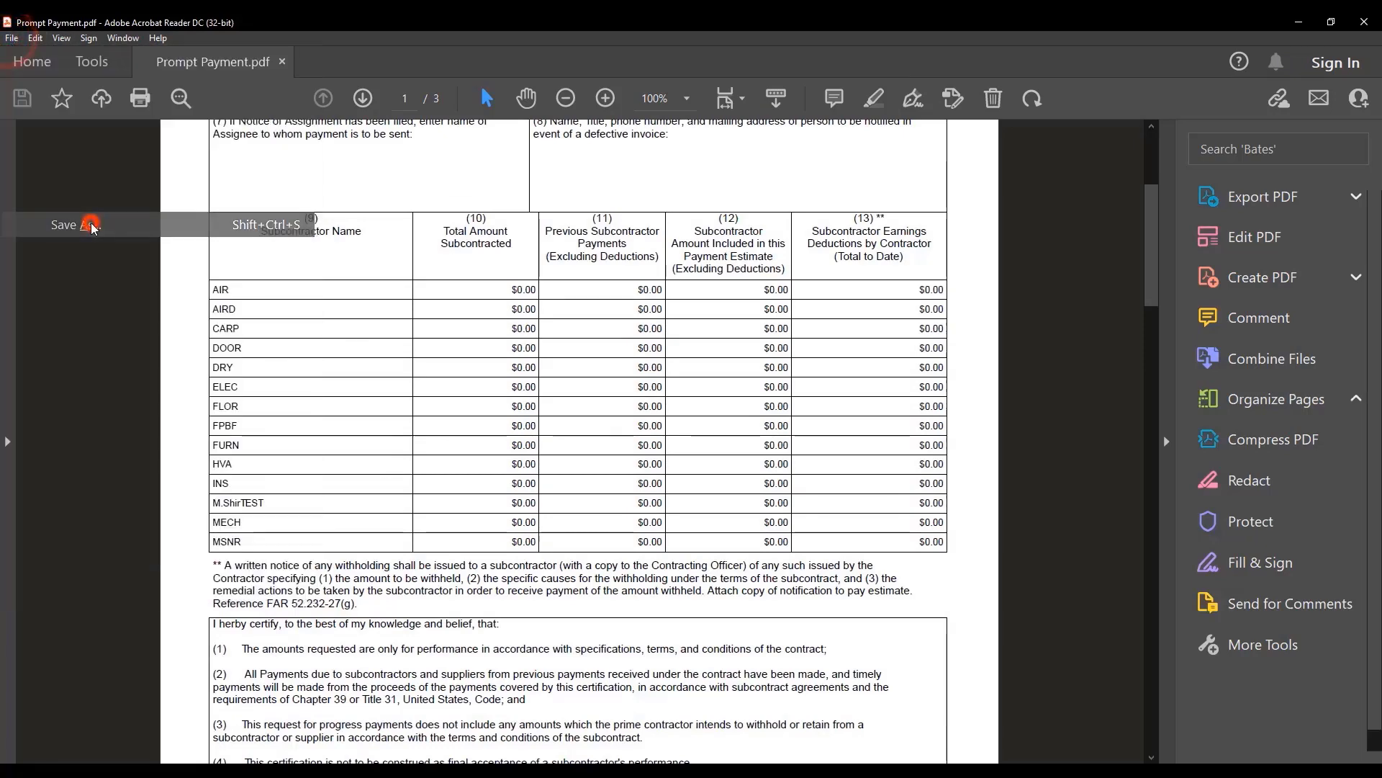
left_click(337, 270)
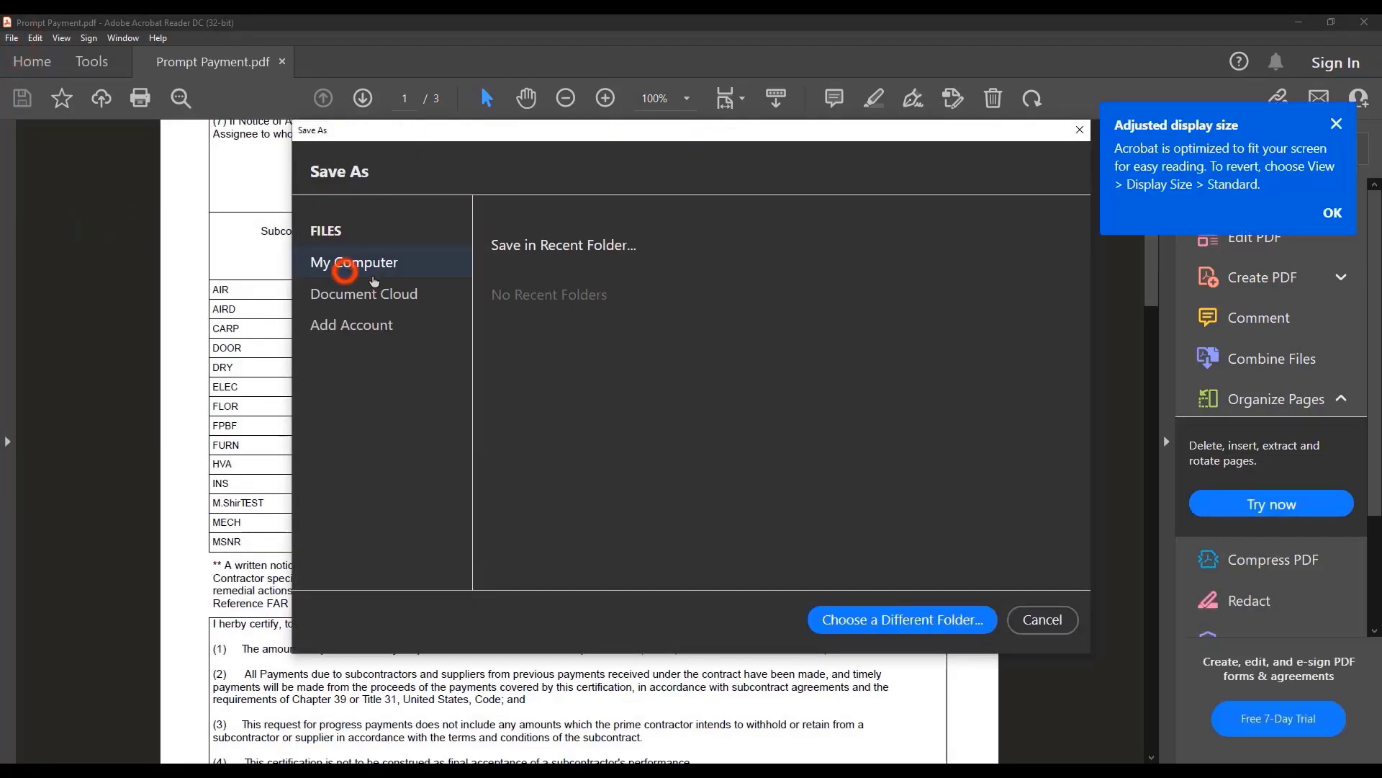
left_click(879, 620)
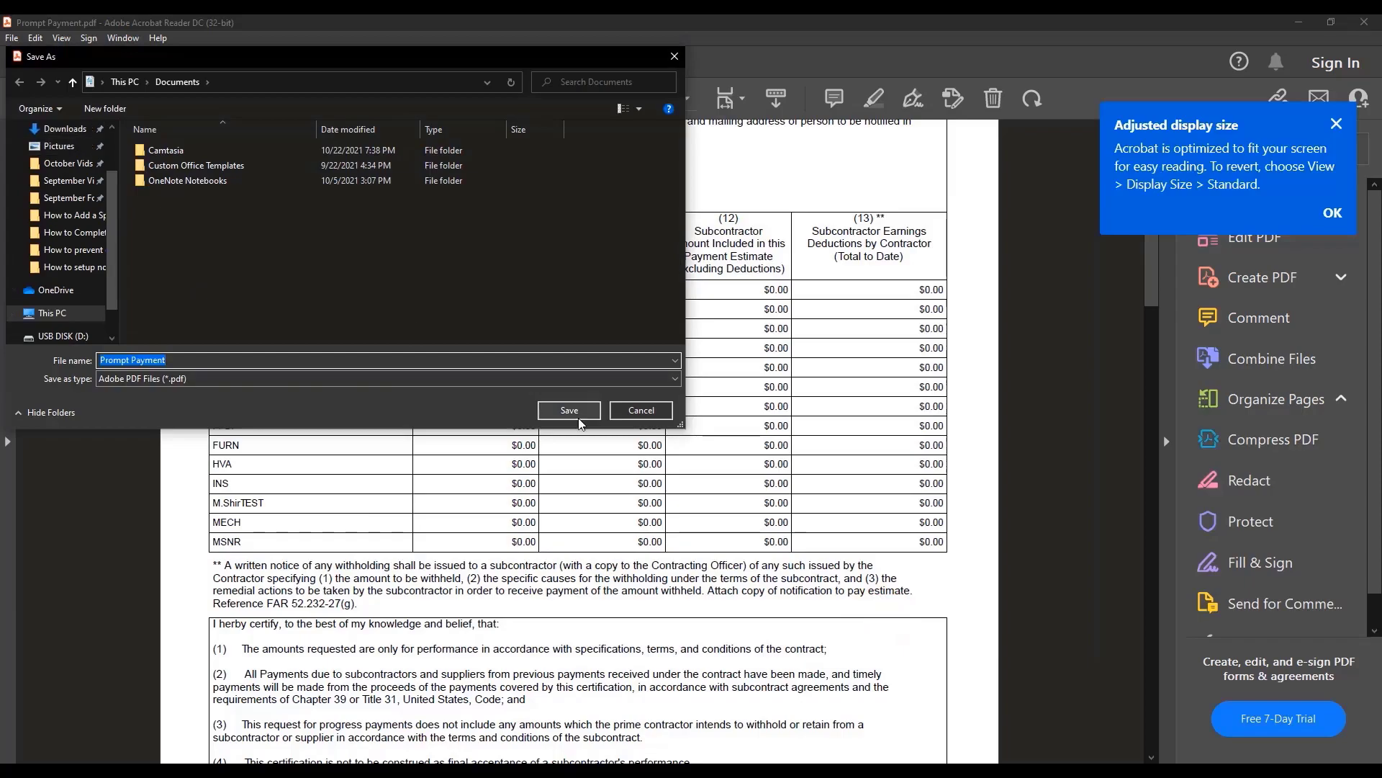
left_click(568, 410)
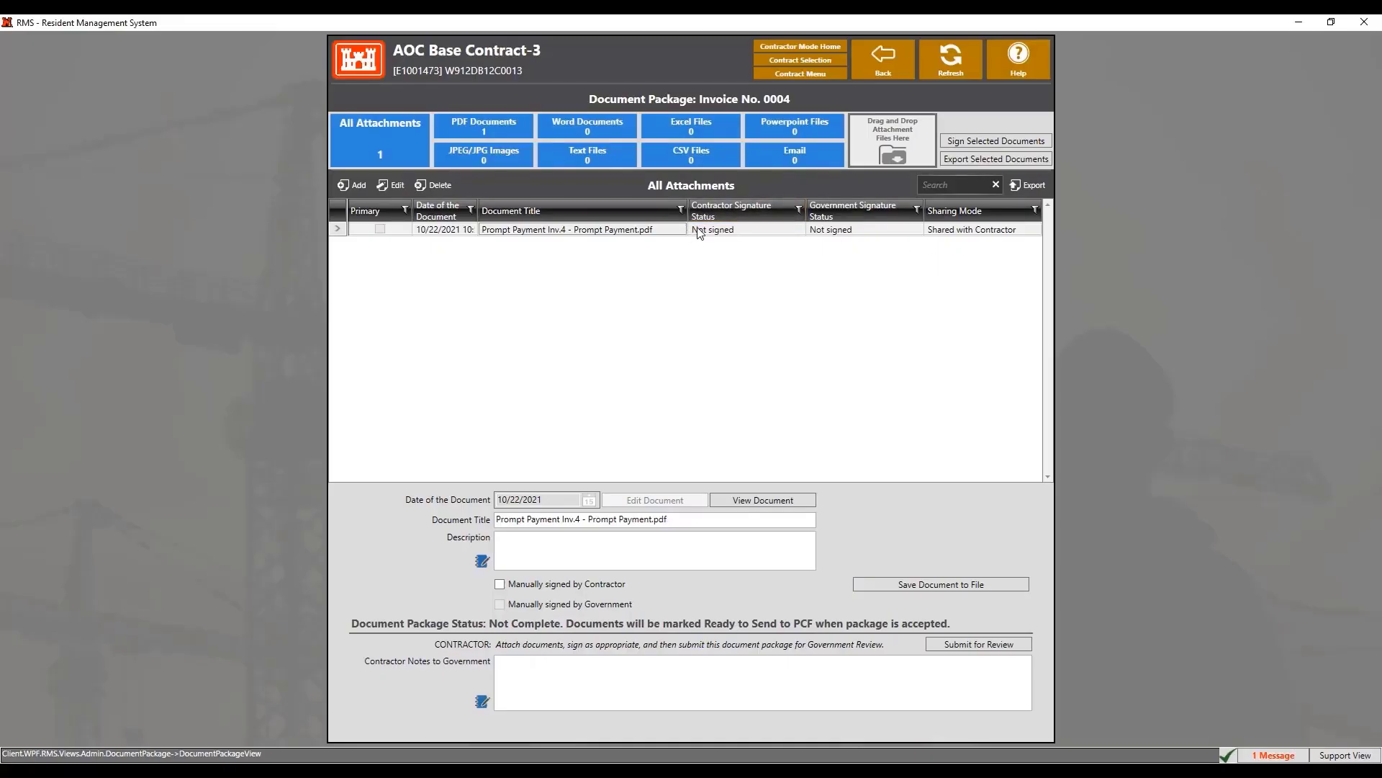
left_click(697, 228)
Electronically sign the Prompt Payment Inv.4 PDF as contractor, confirming with the account password
left_click(1009, 142)
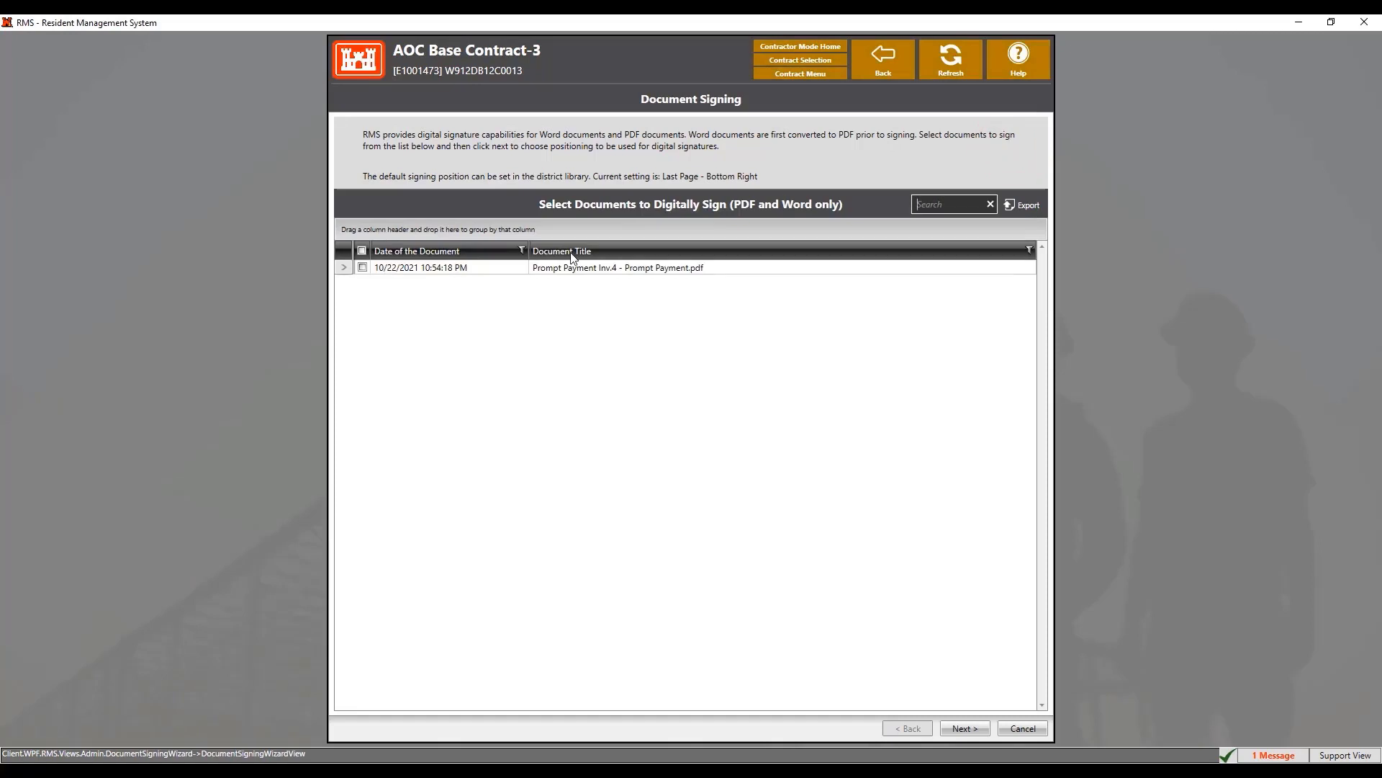
left_click(574, 267)
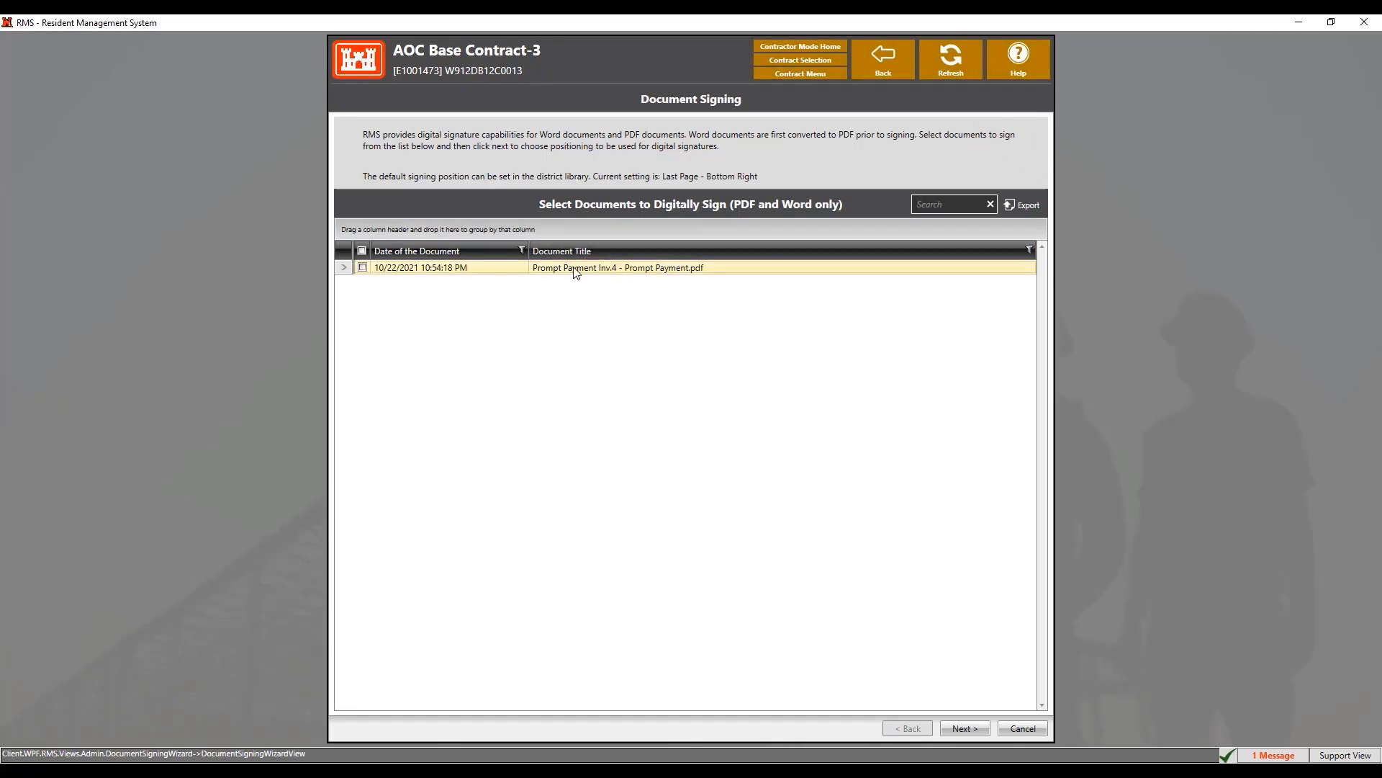
left_click(962, 729)
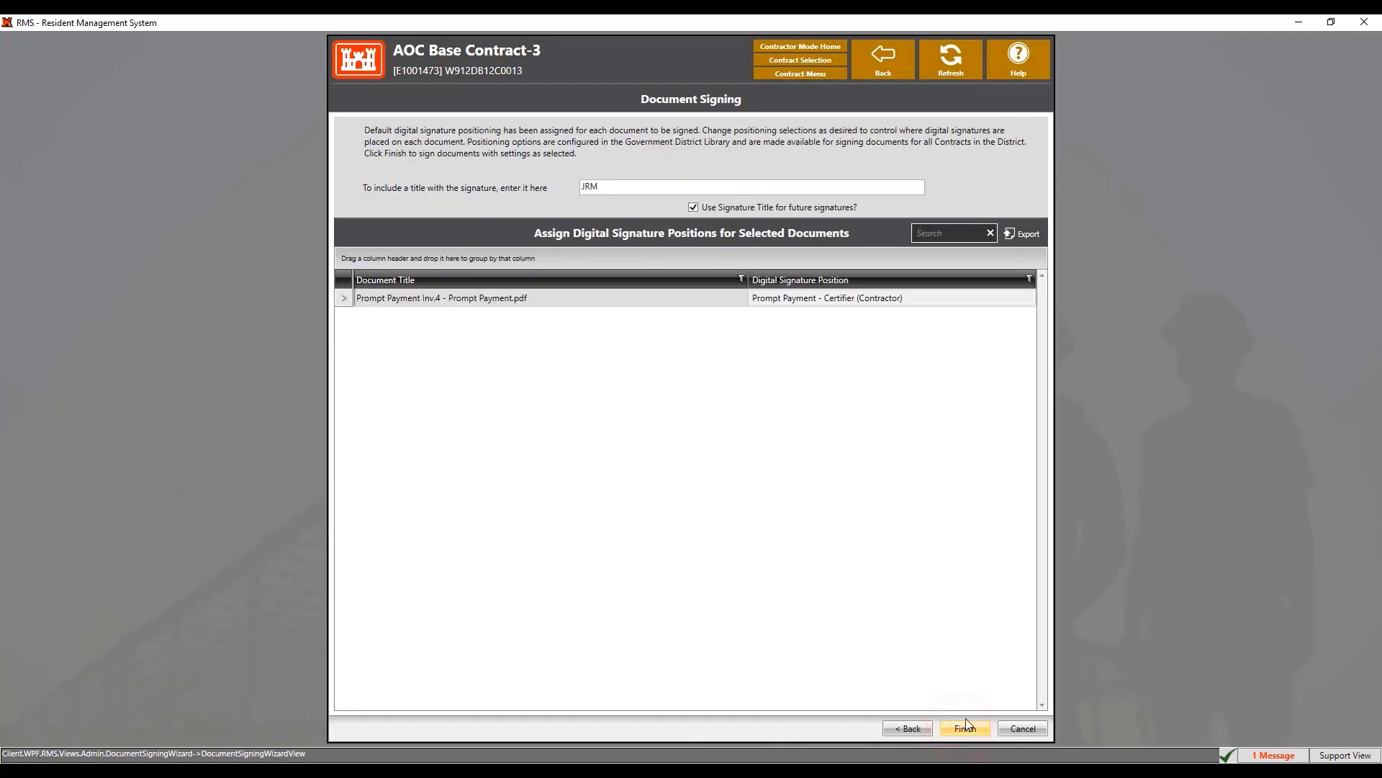
left_click(993, 300)
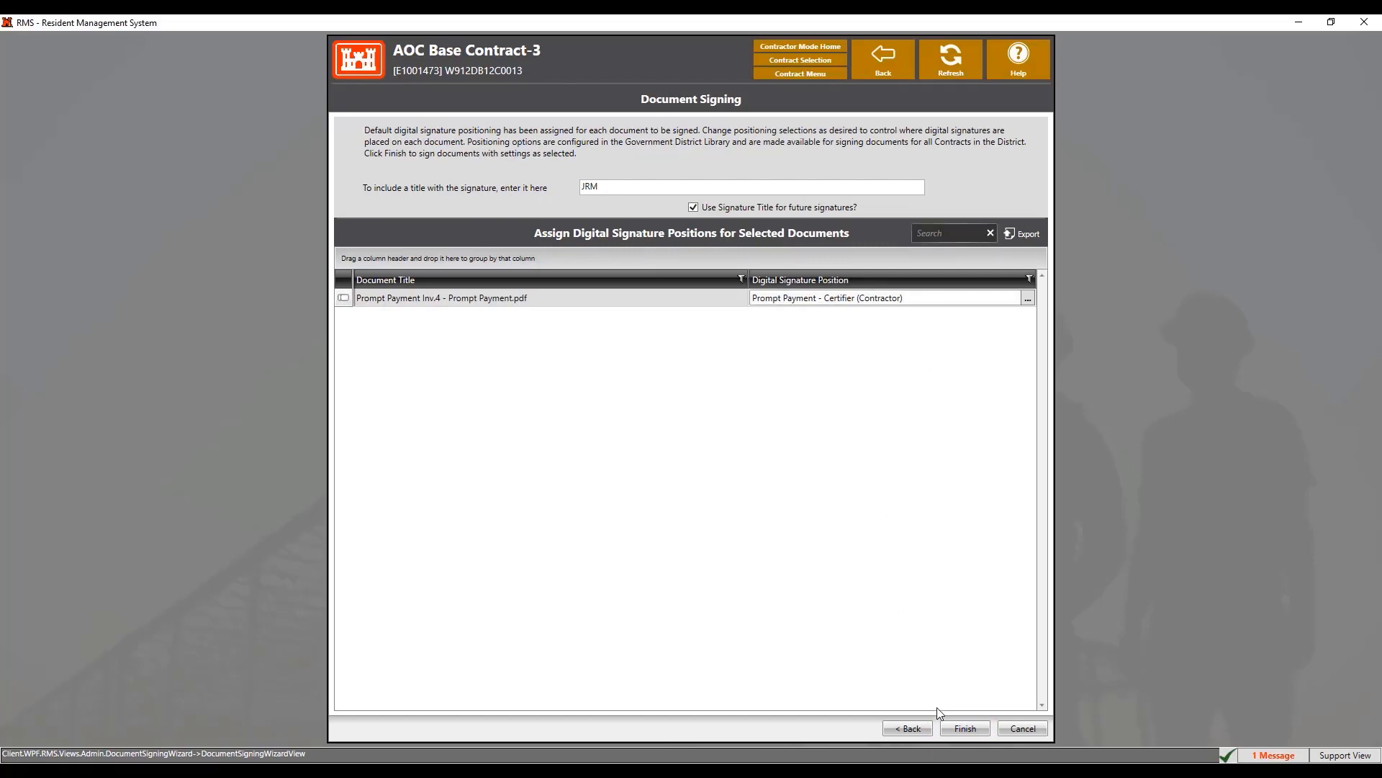
left_click(975, 727)
left_click(663, 377)
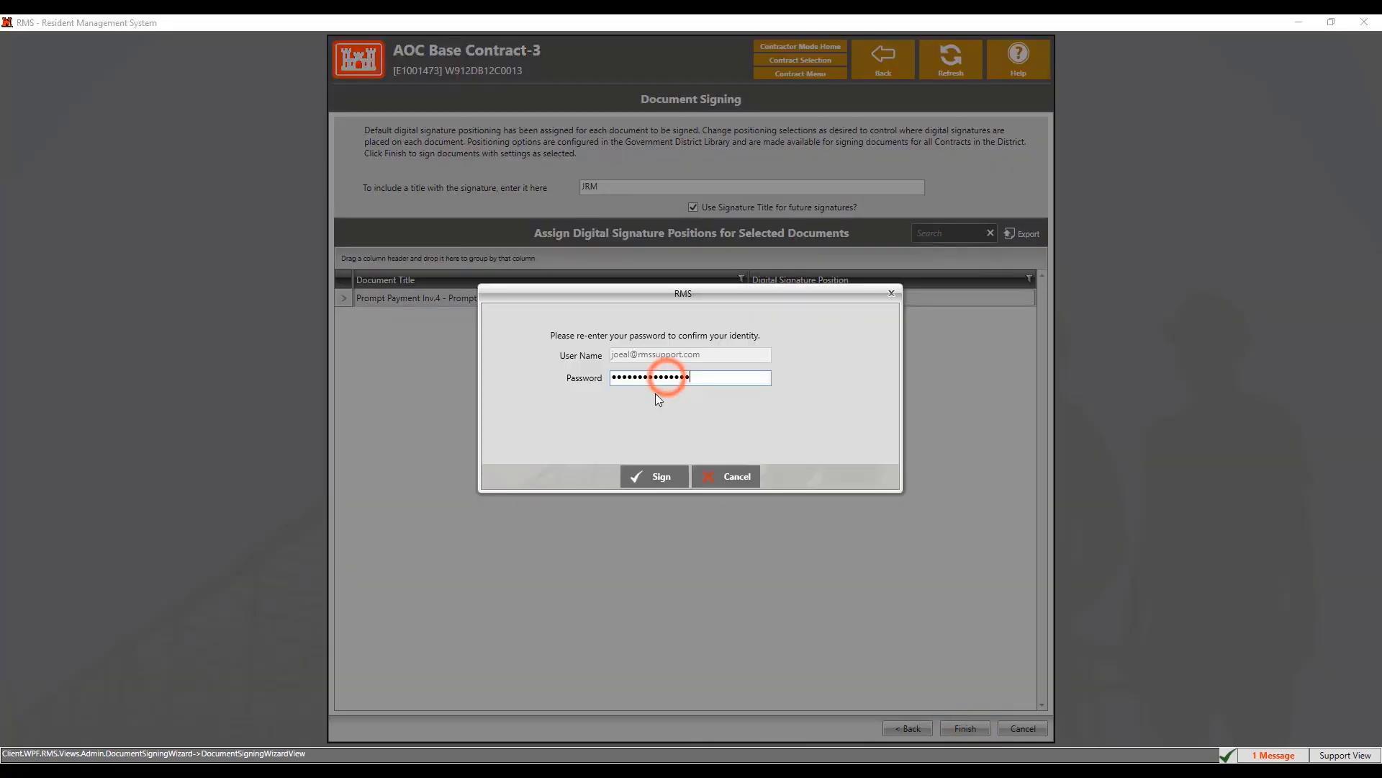
left_click(663, 474)
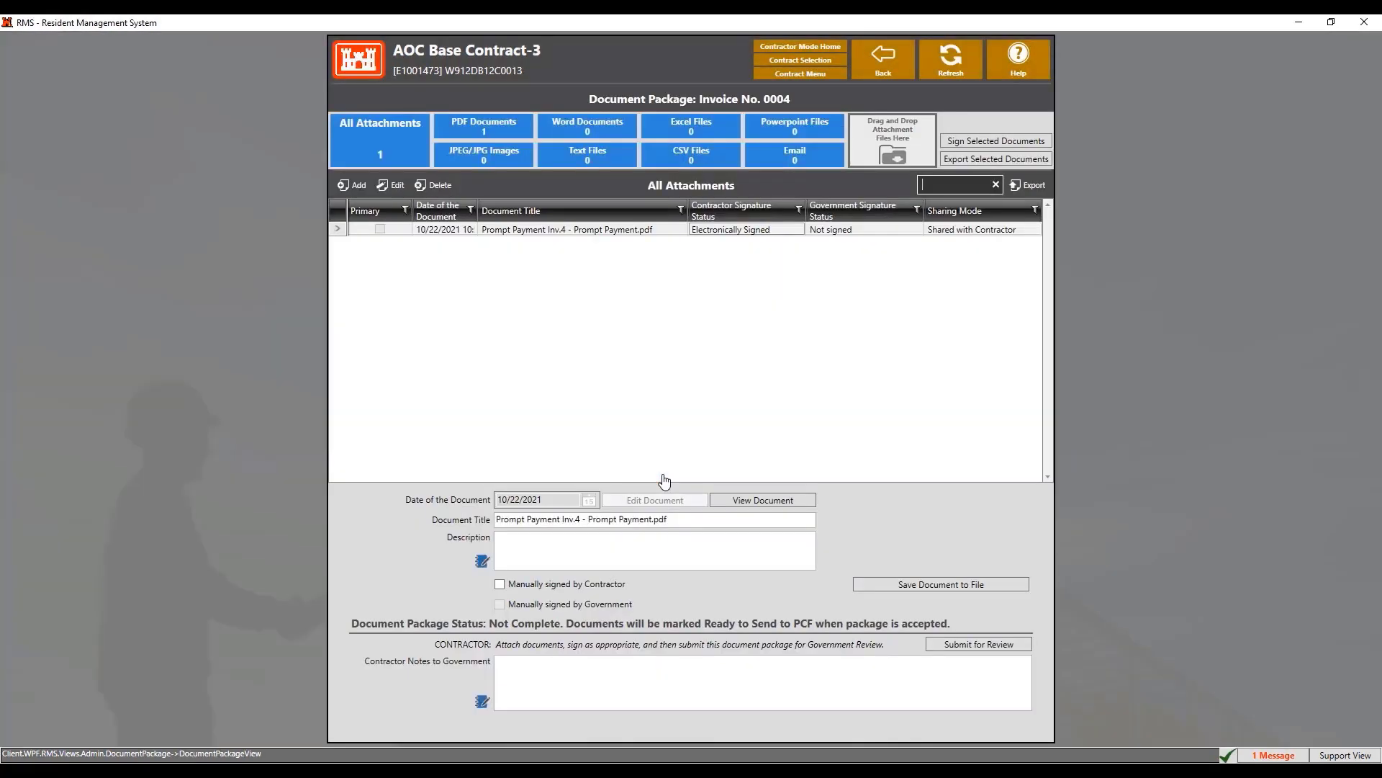
Submit the Invoice No. 0004 package for Government review as read-only, then return to the payments list
left_click(950, 643)
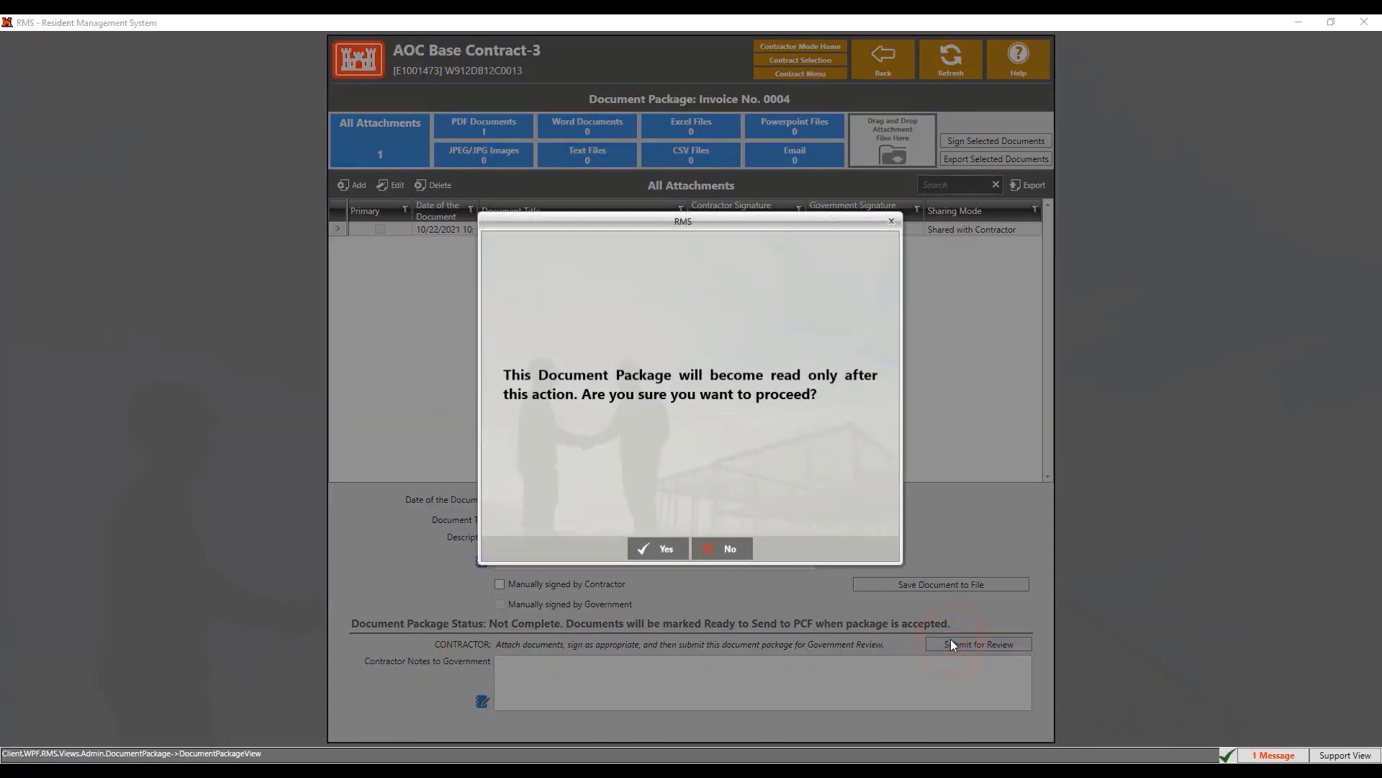
left_click(673, 549)
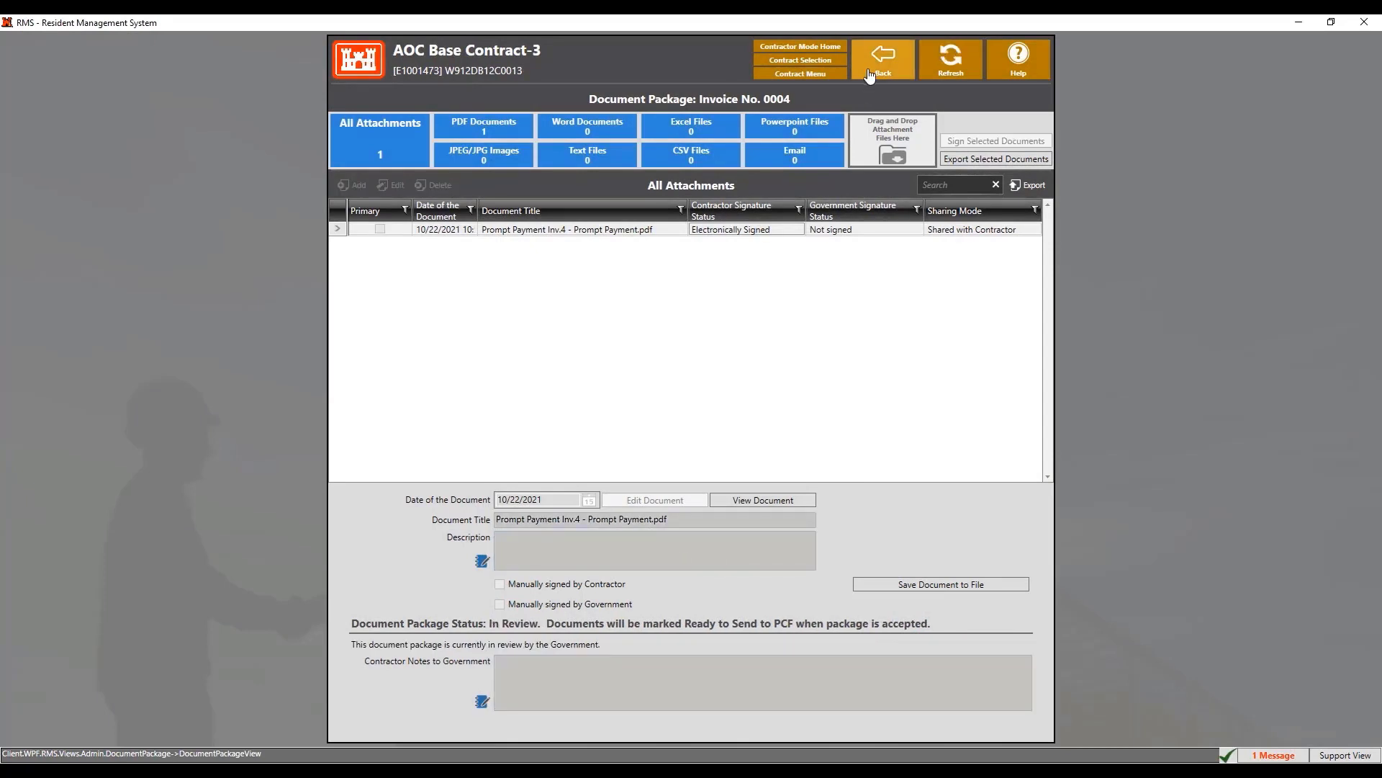
left_click(870, 72)
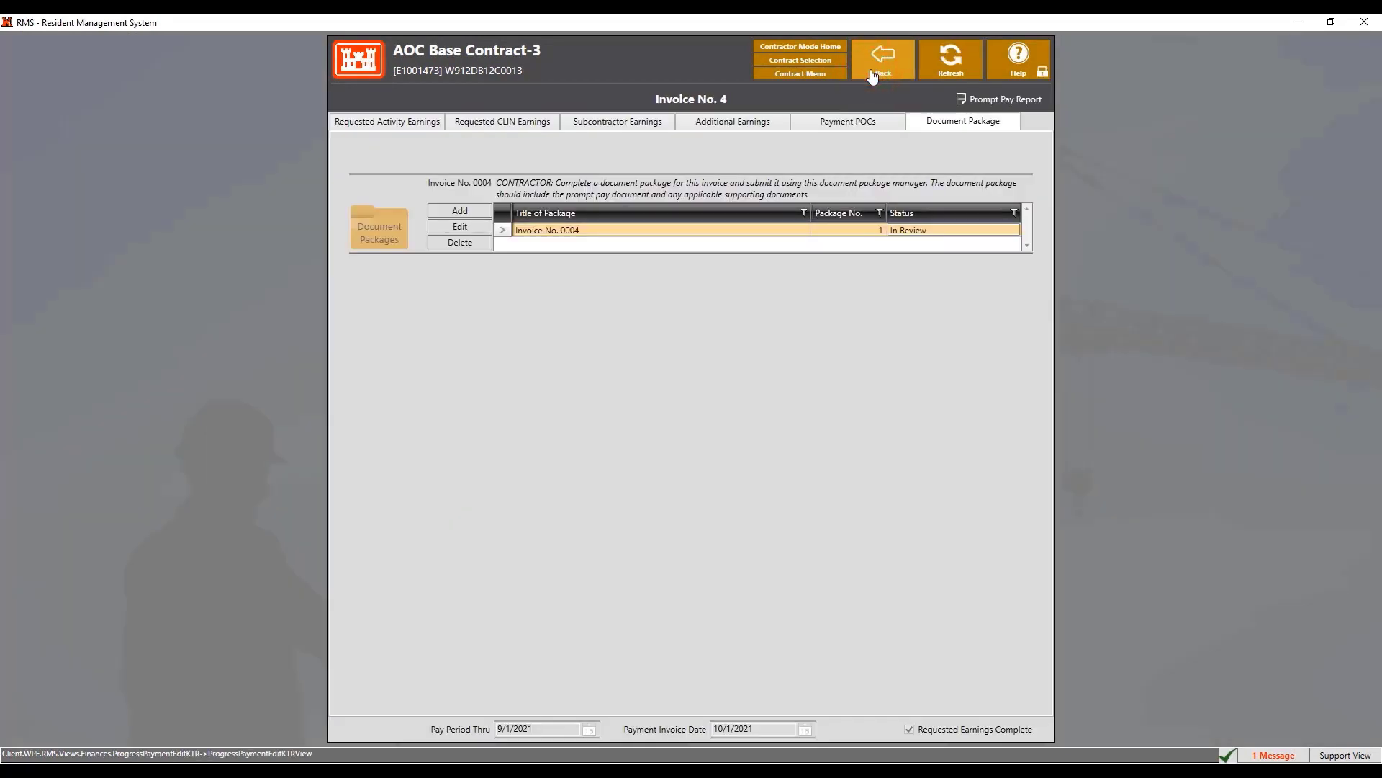
left_click(889, 76)
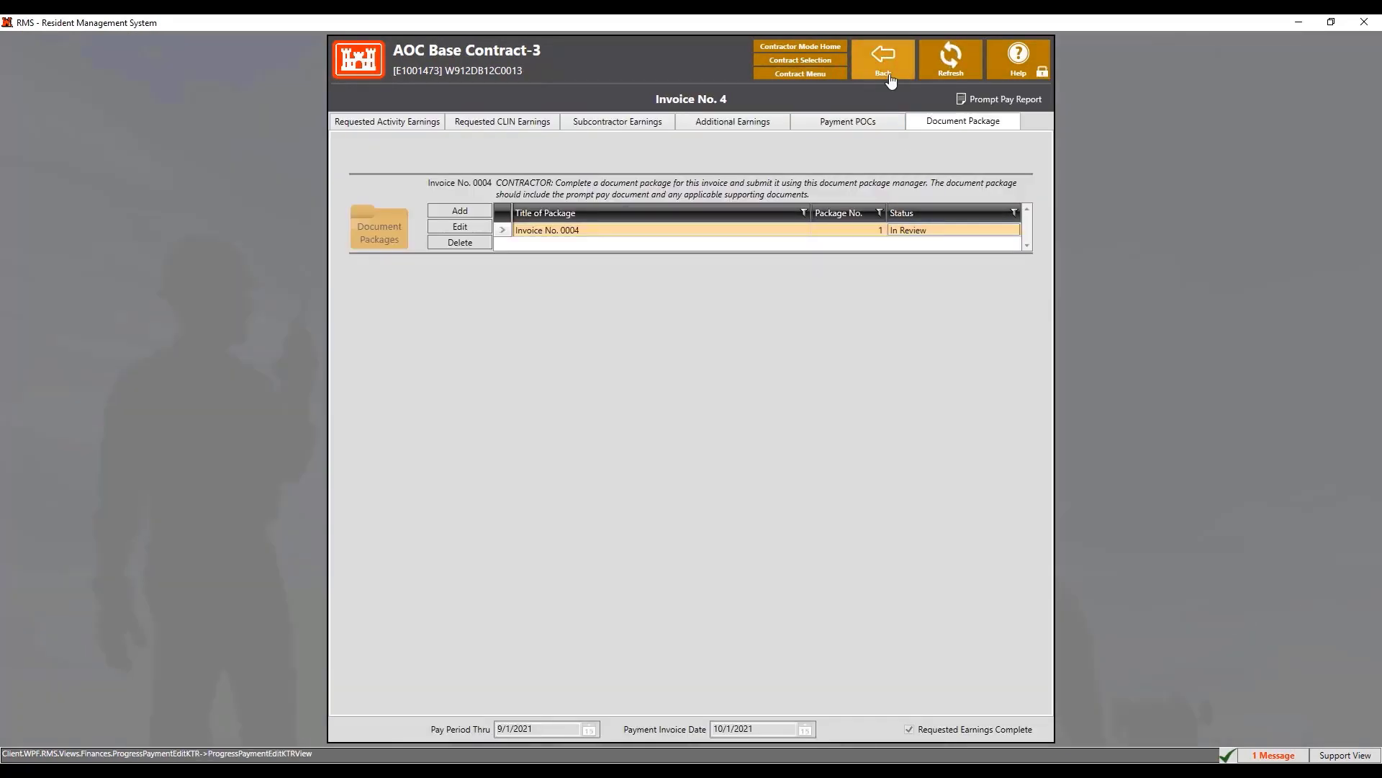